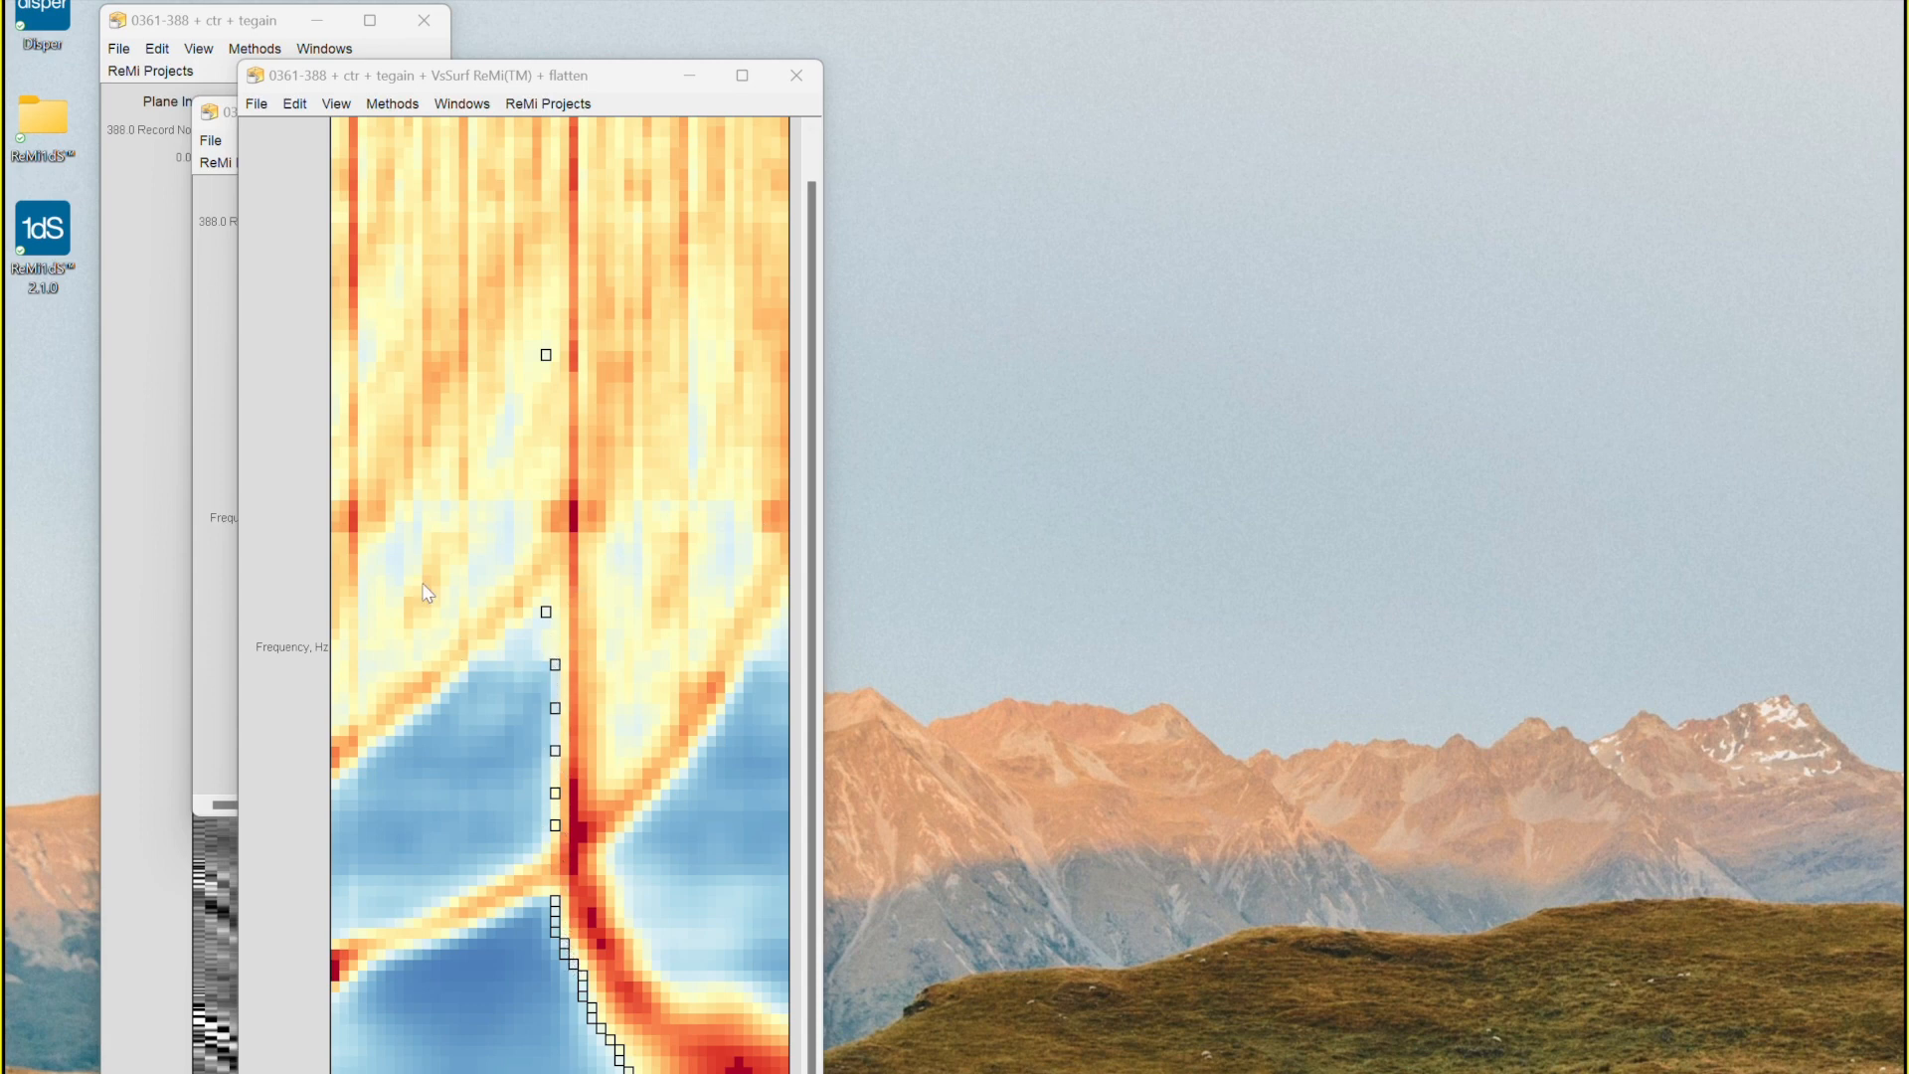
- Launch Disper and move the layer model window to fill the right half of the screen
double_click(60, 27)
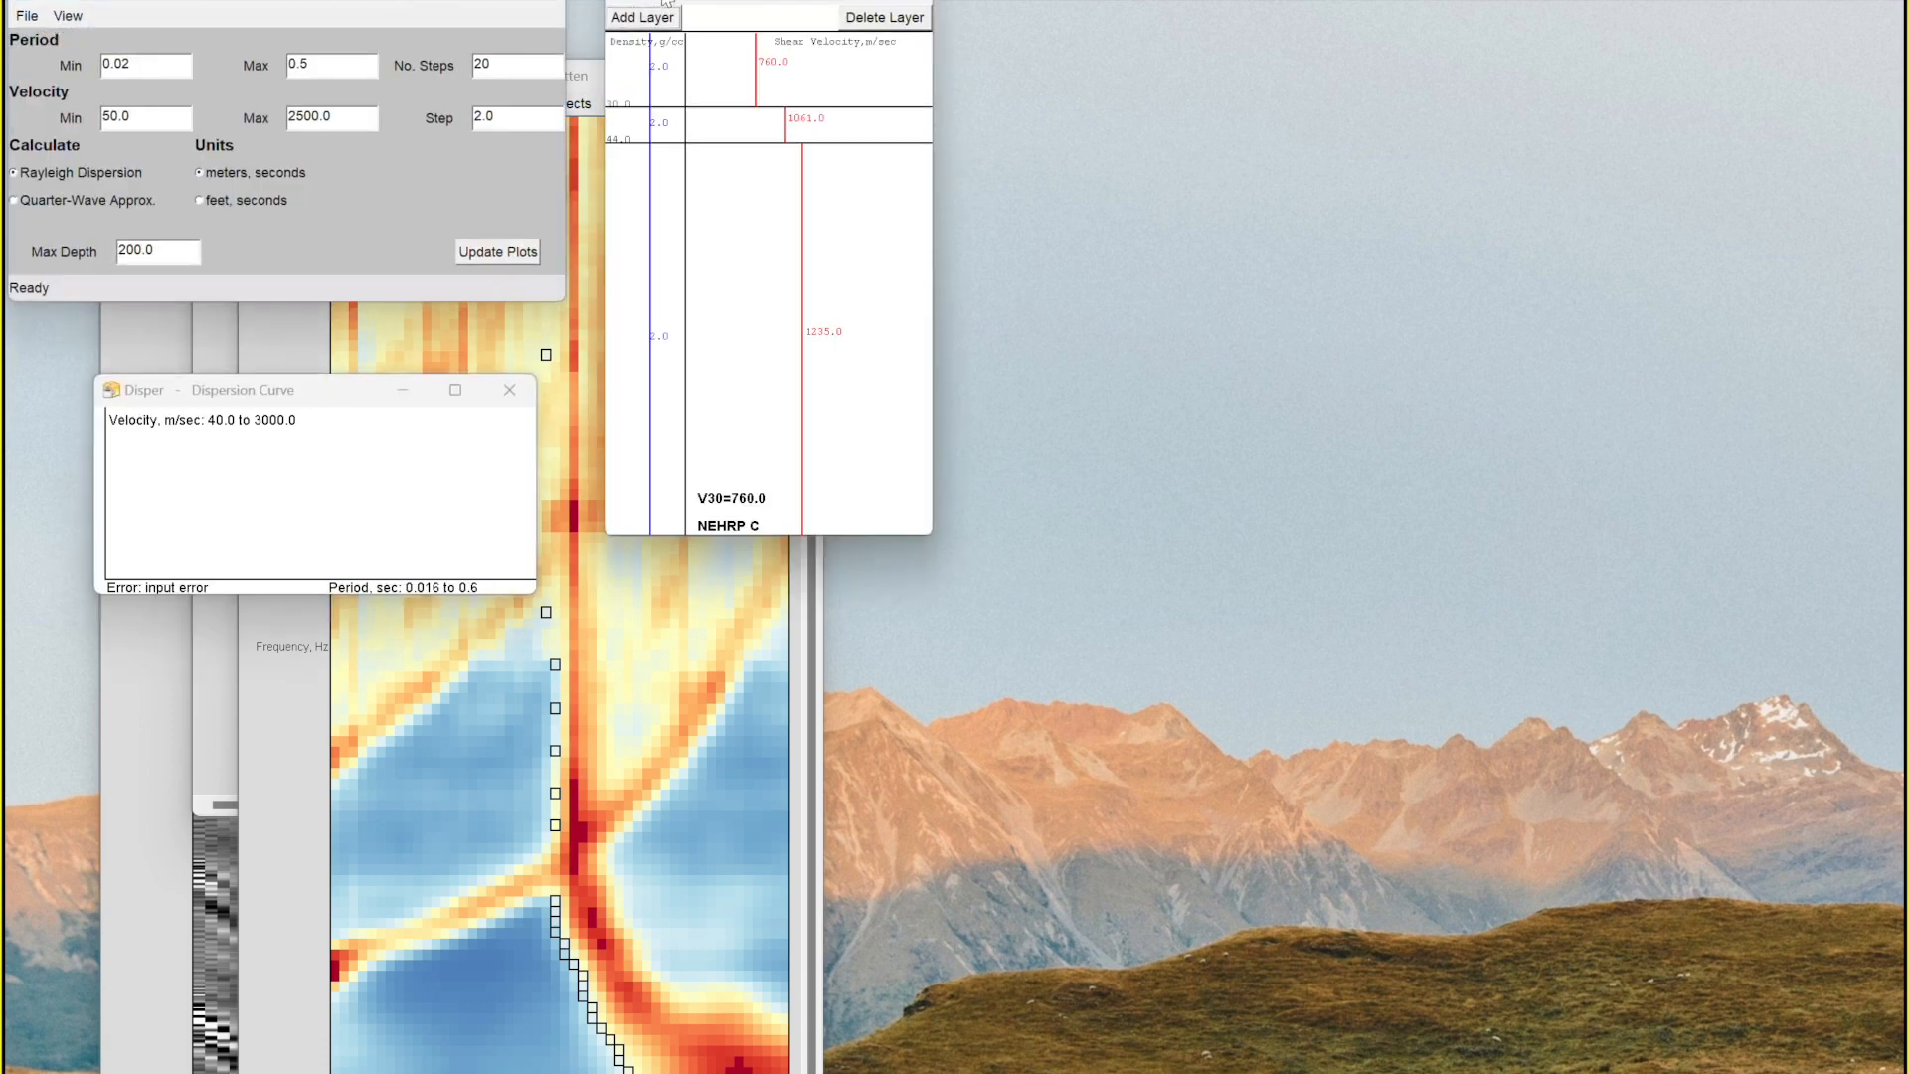
drag(664, 2, 797, 37)
click(660, 33)
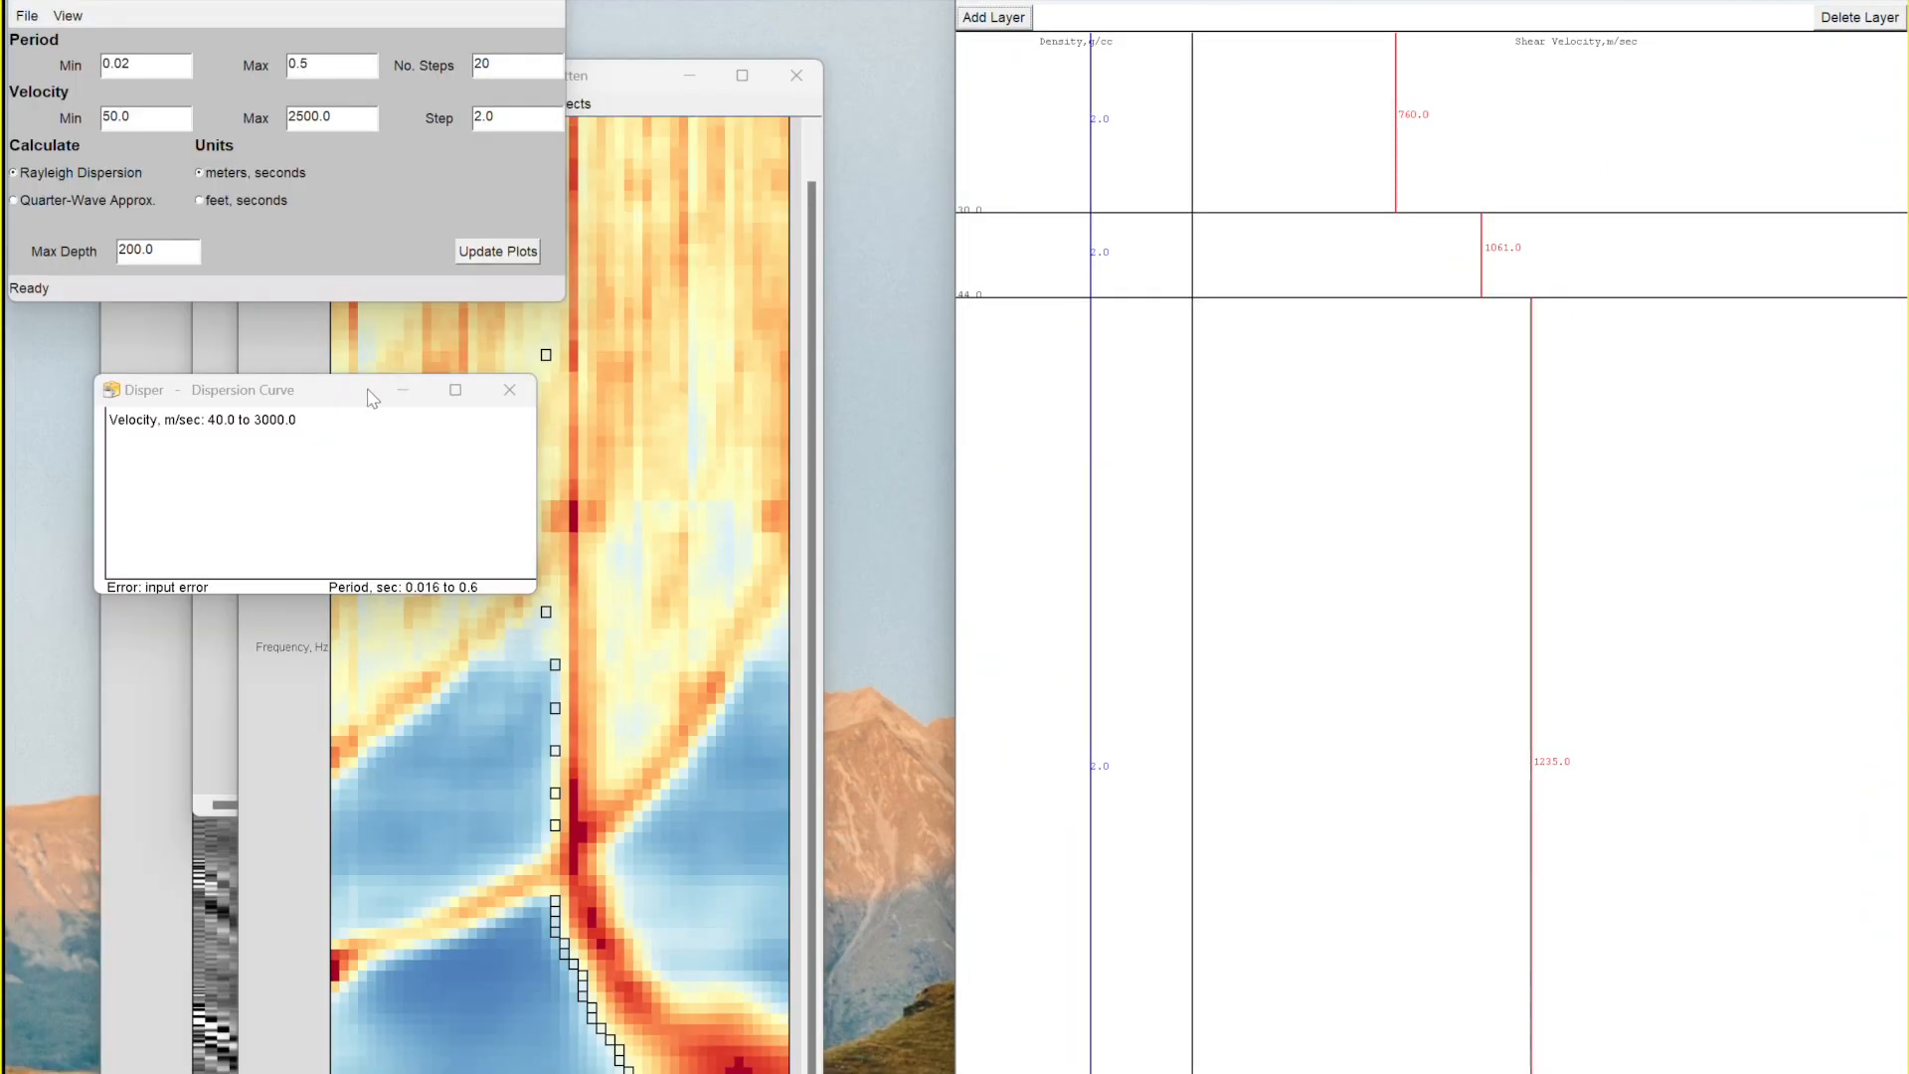
- Tile the controls window and the dispersion curve window into the left half of the screen
drag(366, 392, 1113, 72)
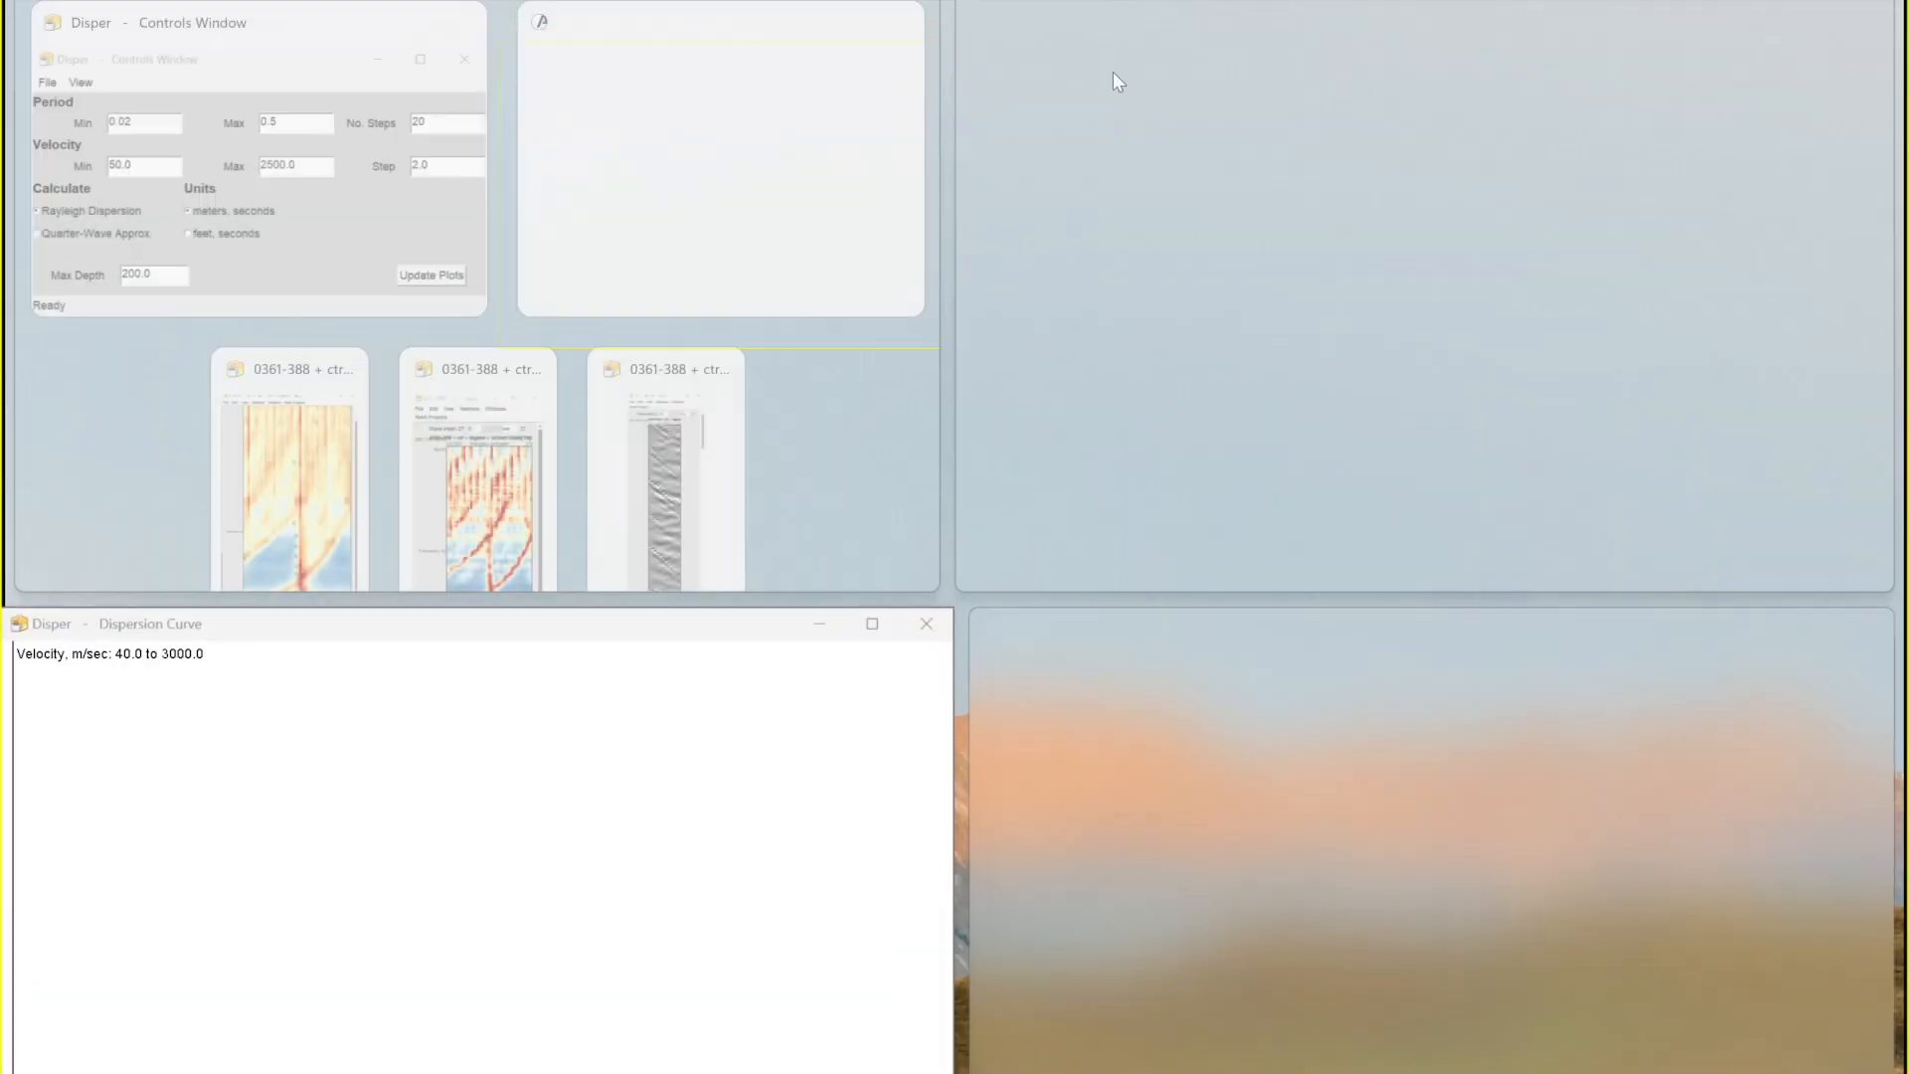
click(362, 30)
click(399, 41)
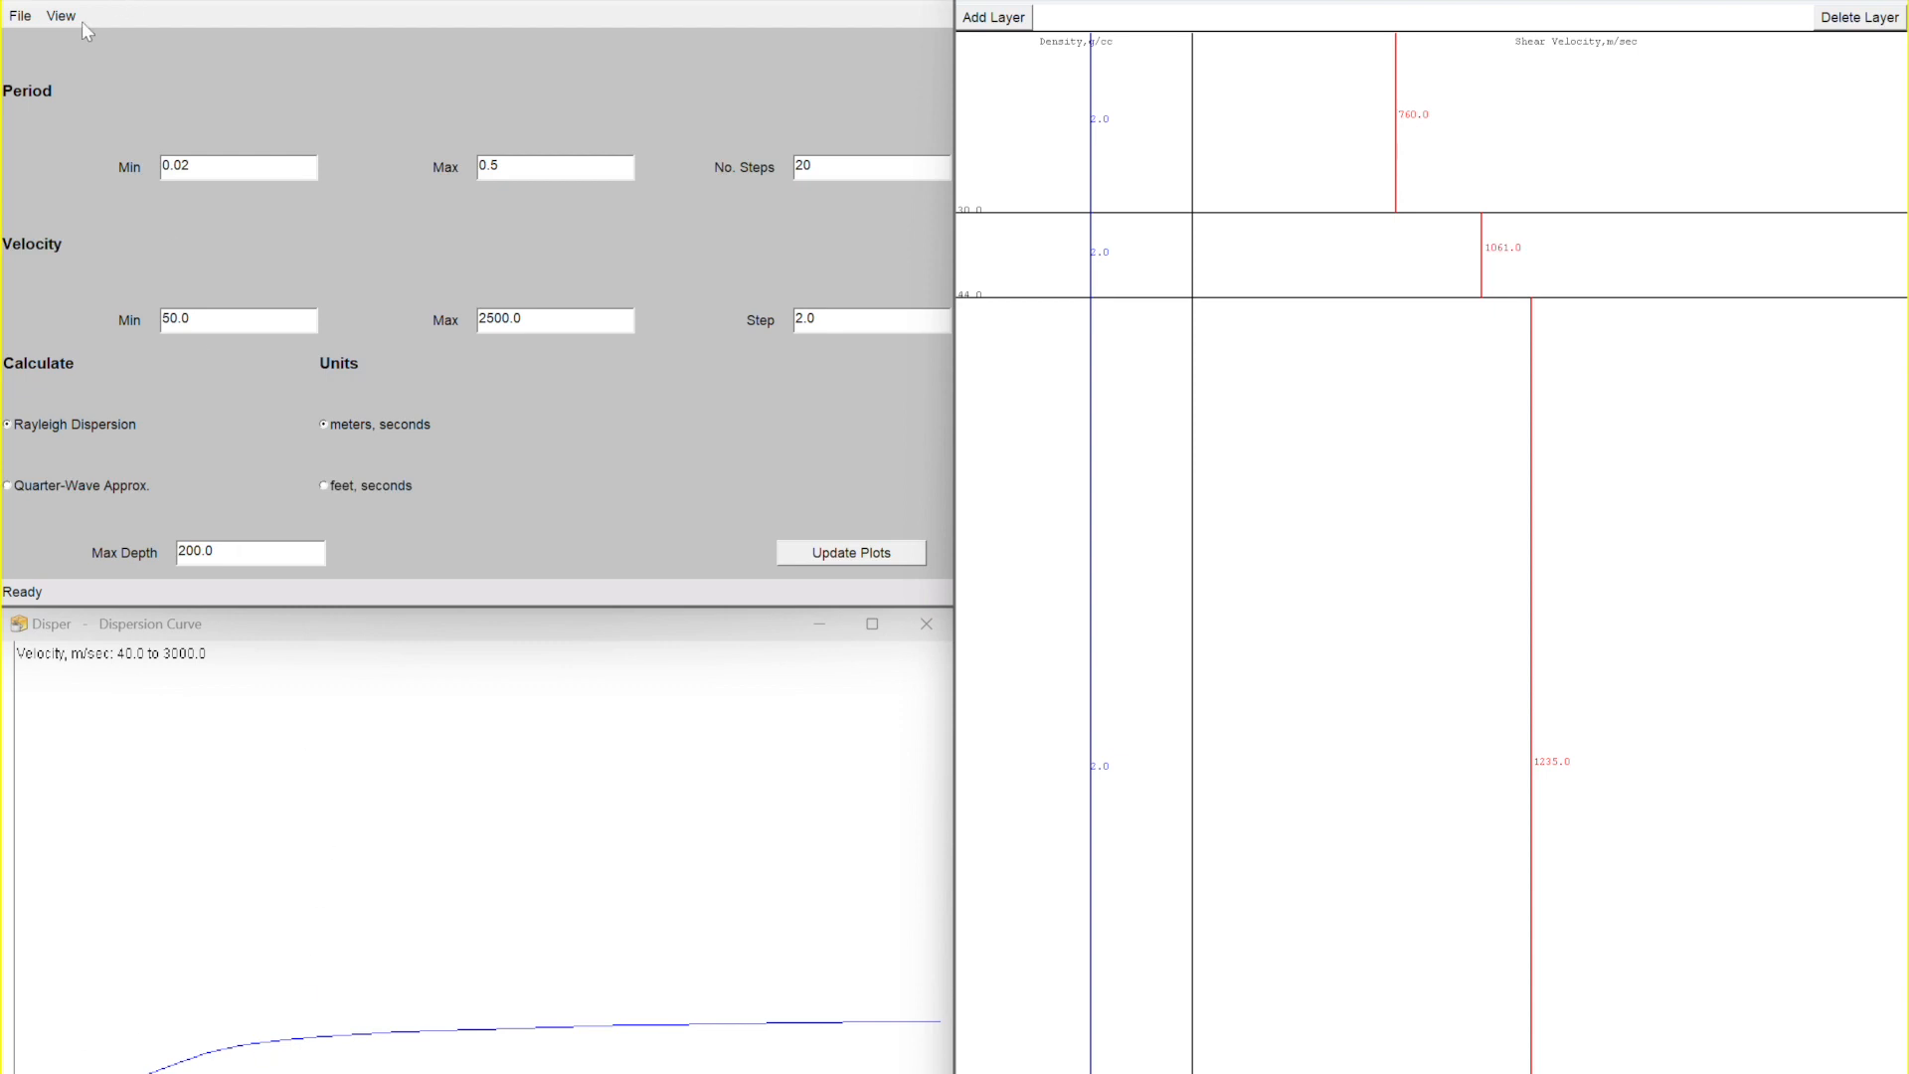
- Open the dispersion file 0361-388ctrtegainVsSurfReMi(TM)flatten.pck from the 1dS-Demo folder
click(19, 16)
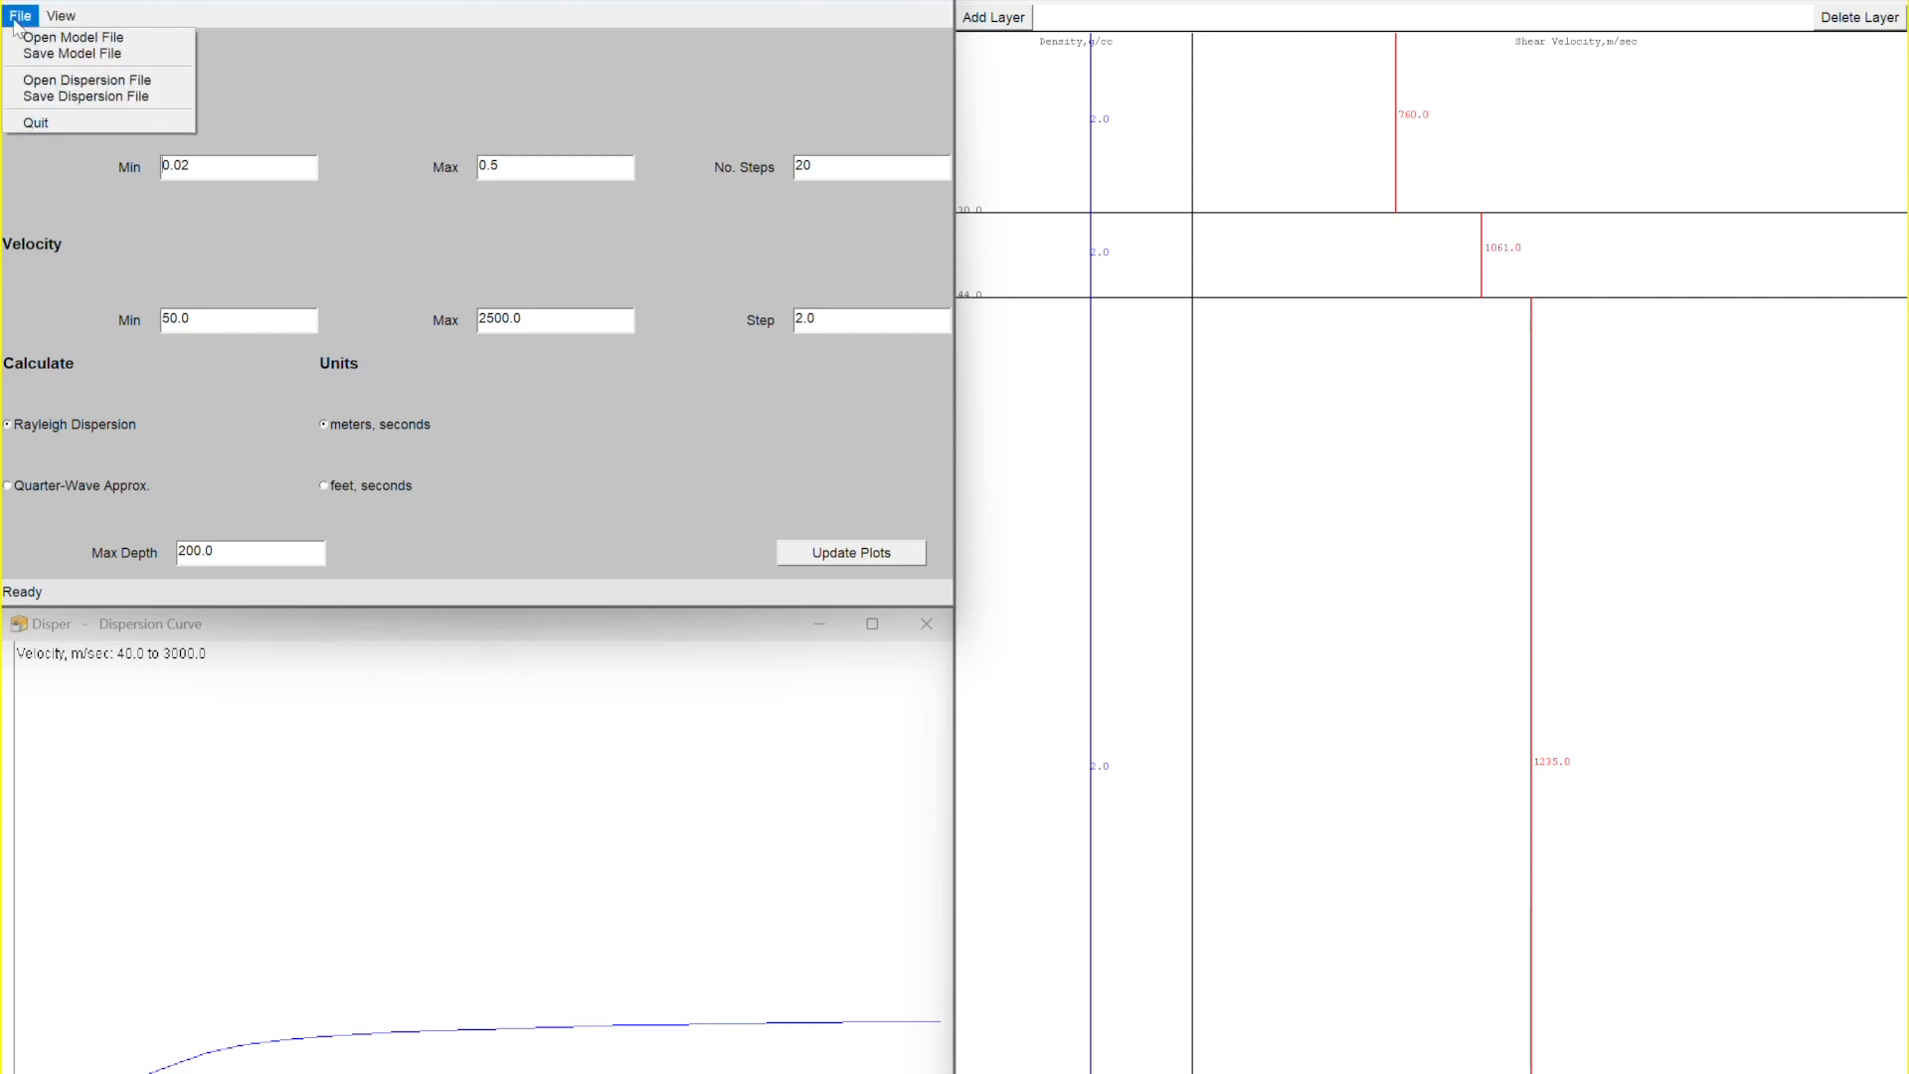
click(32, 86)
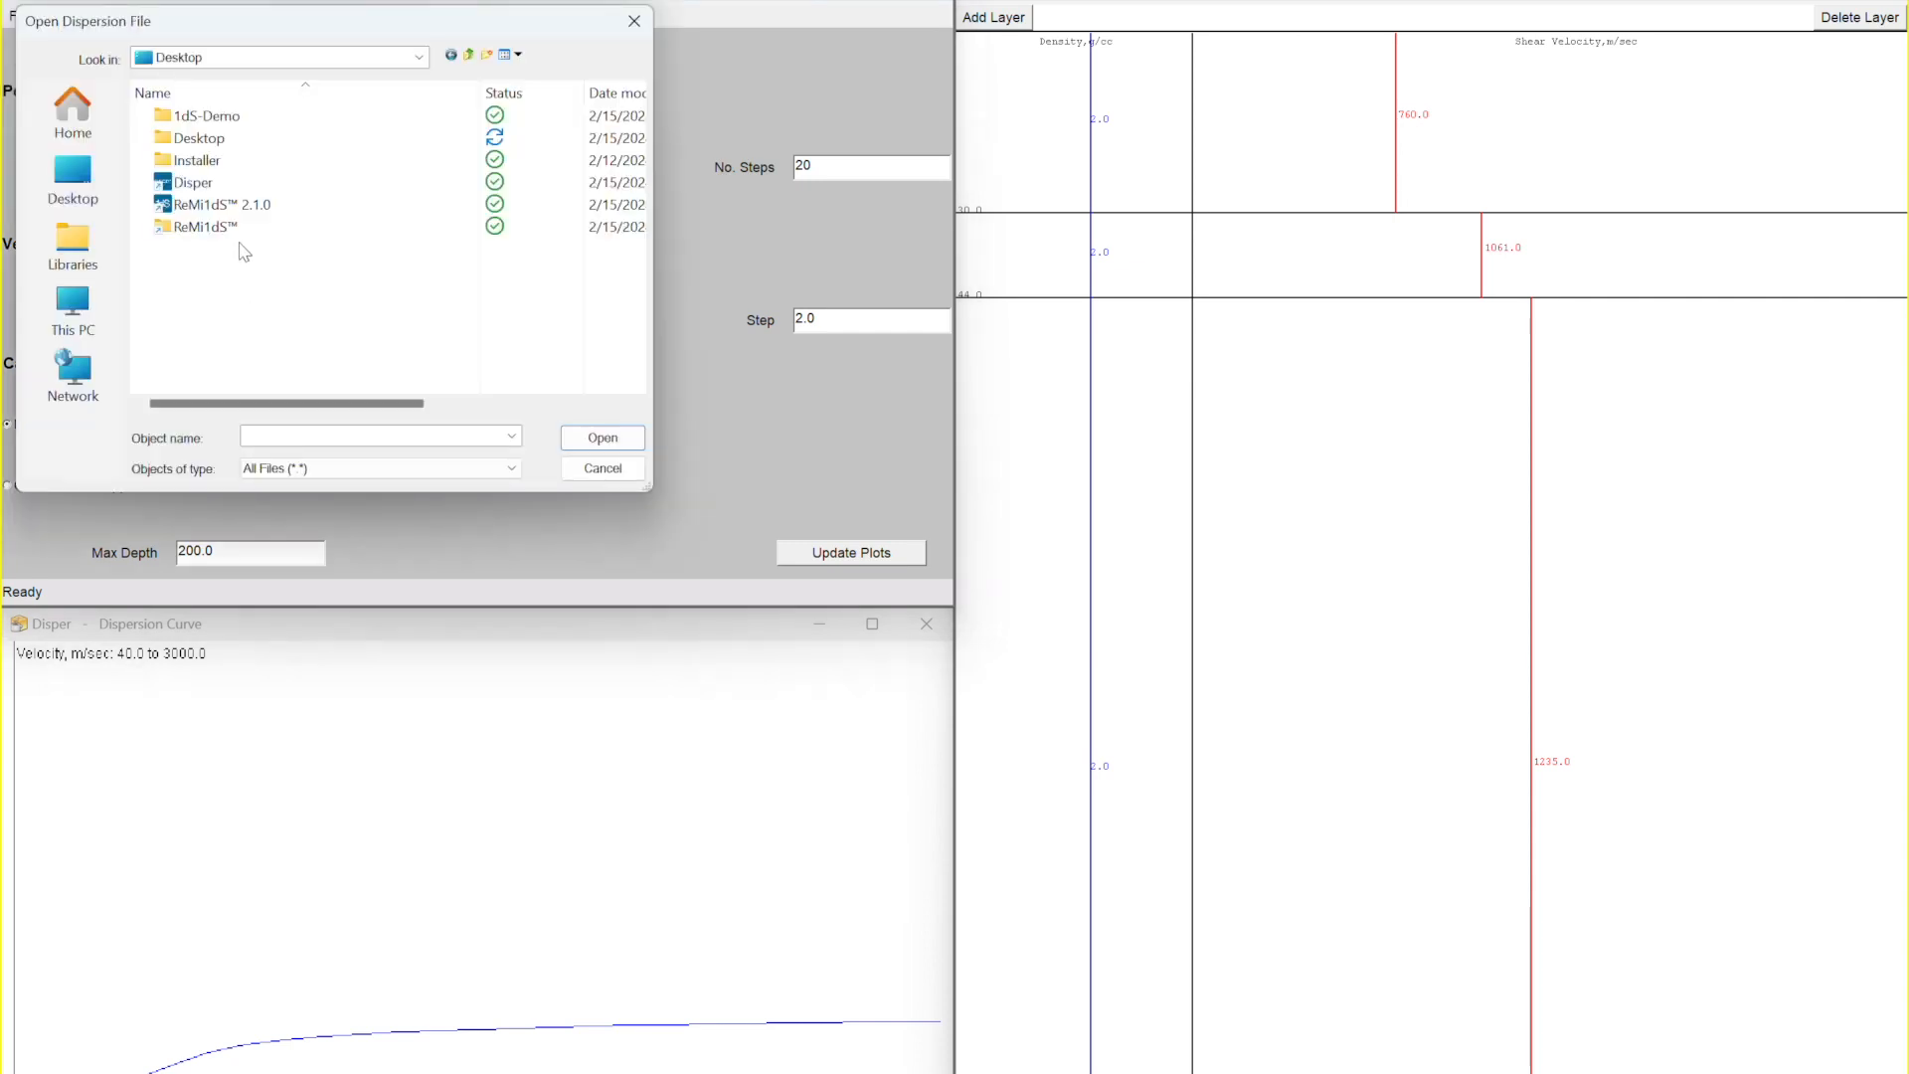
double_click(219, 121)
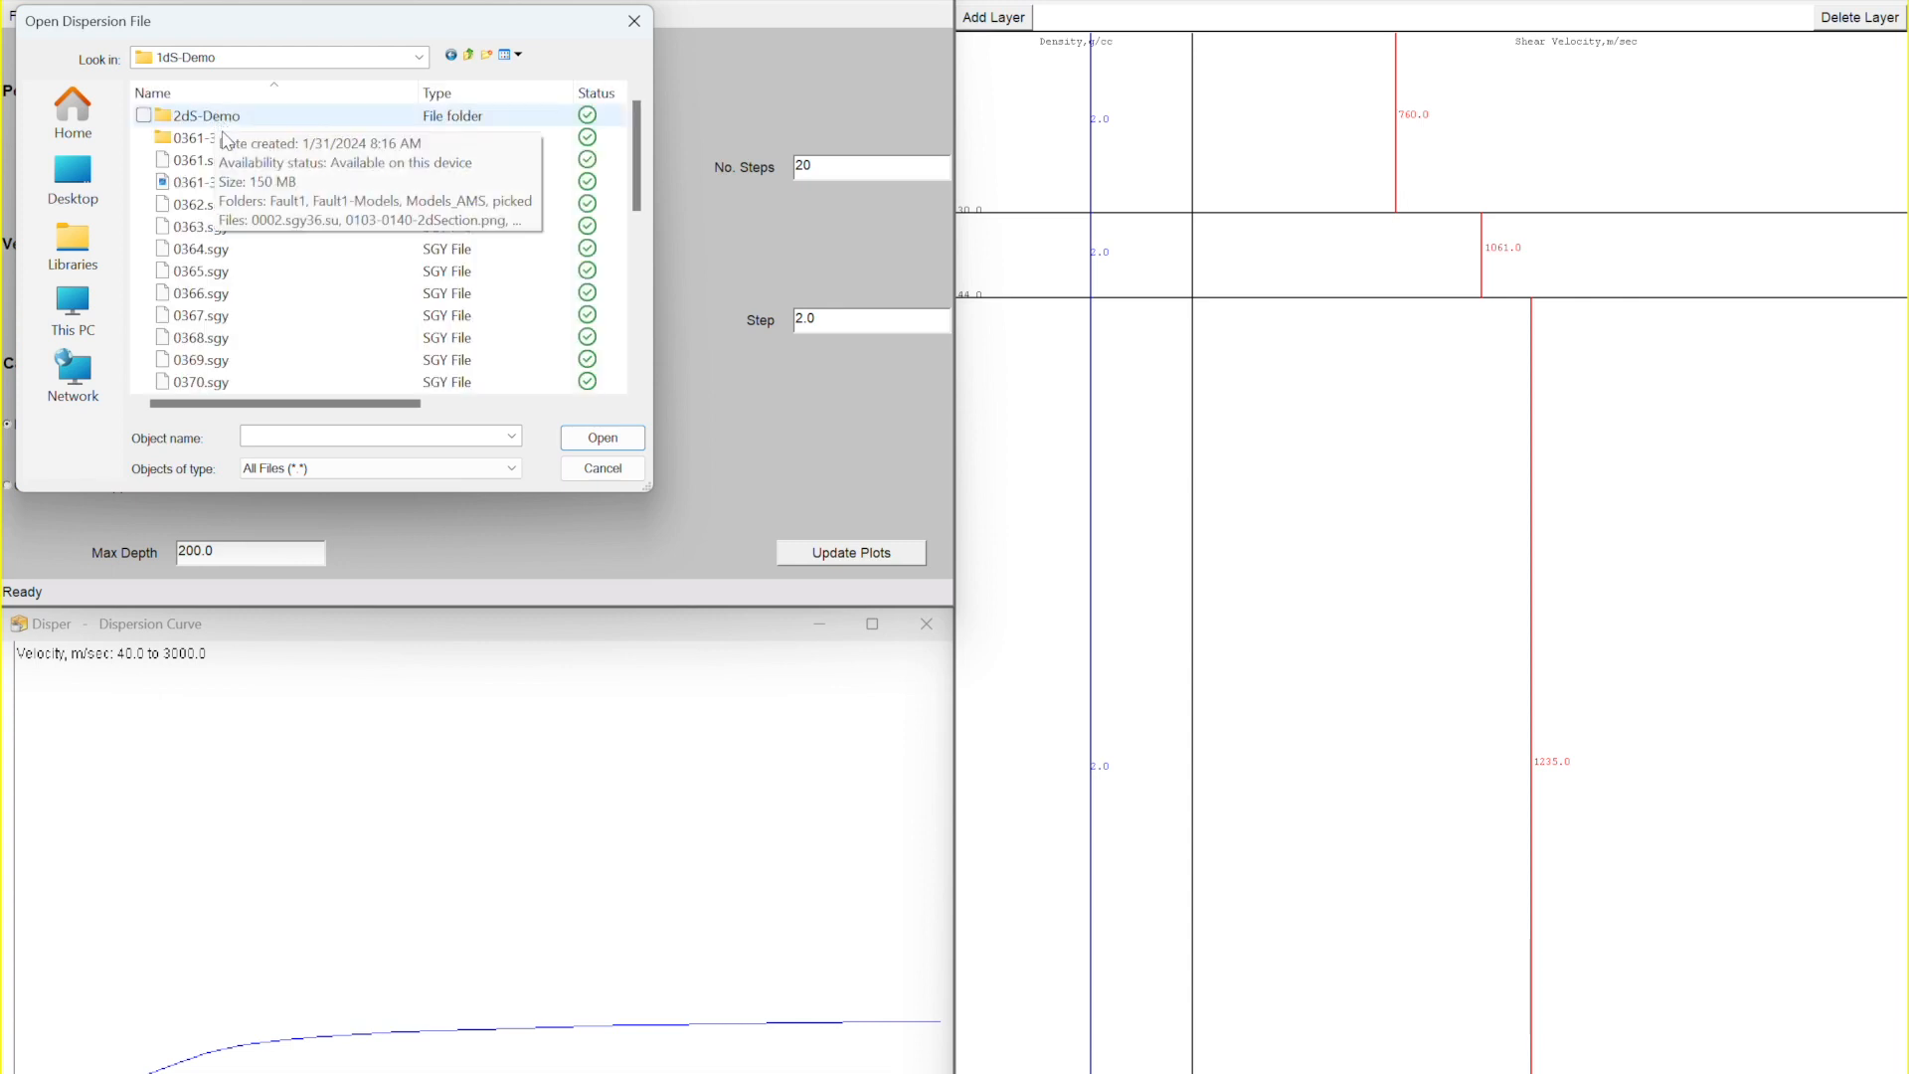
double_click(223, 145)
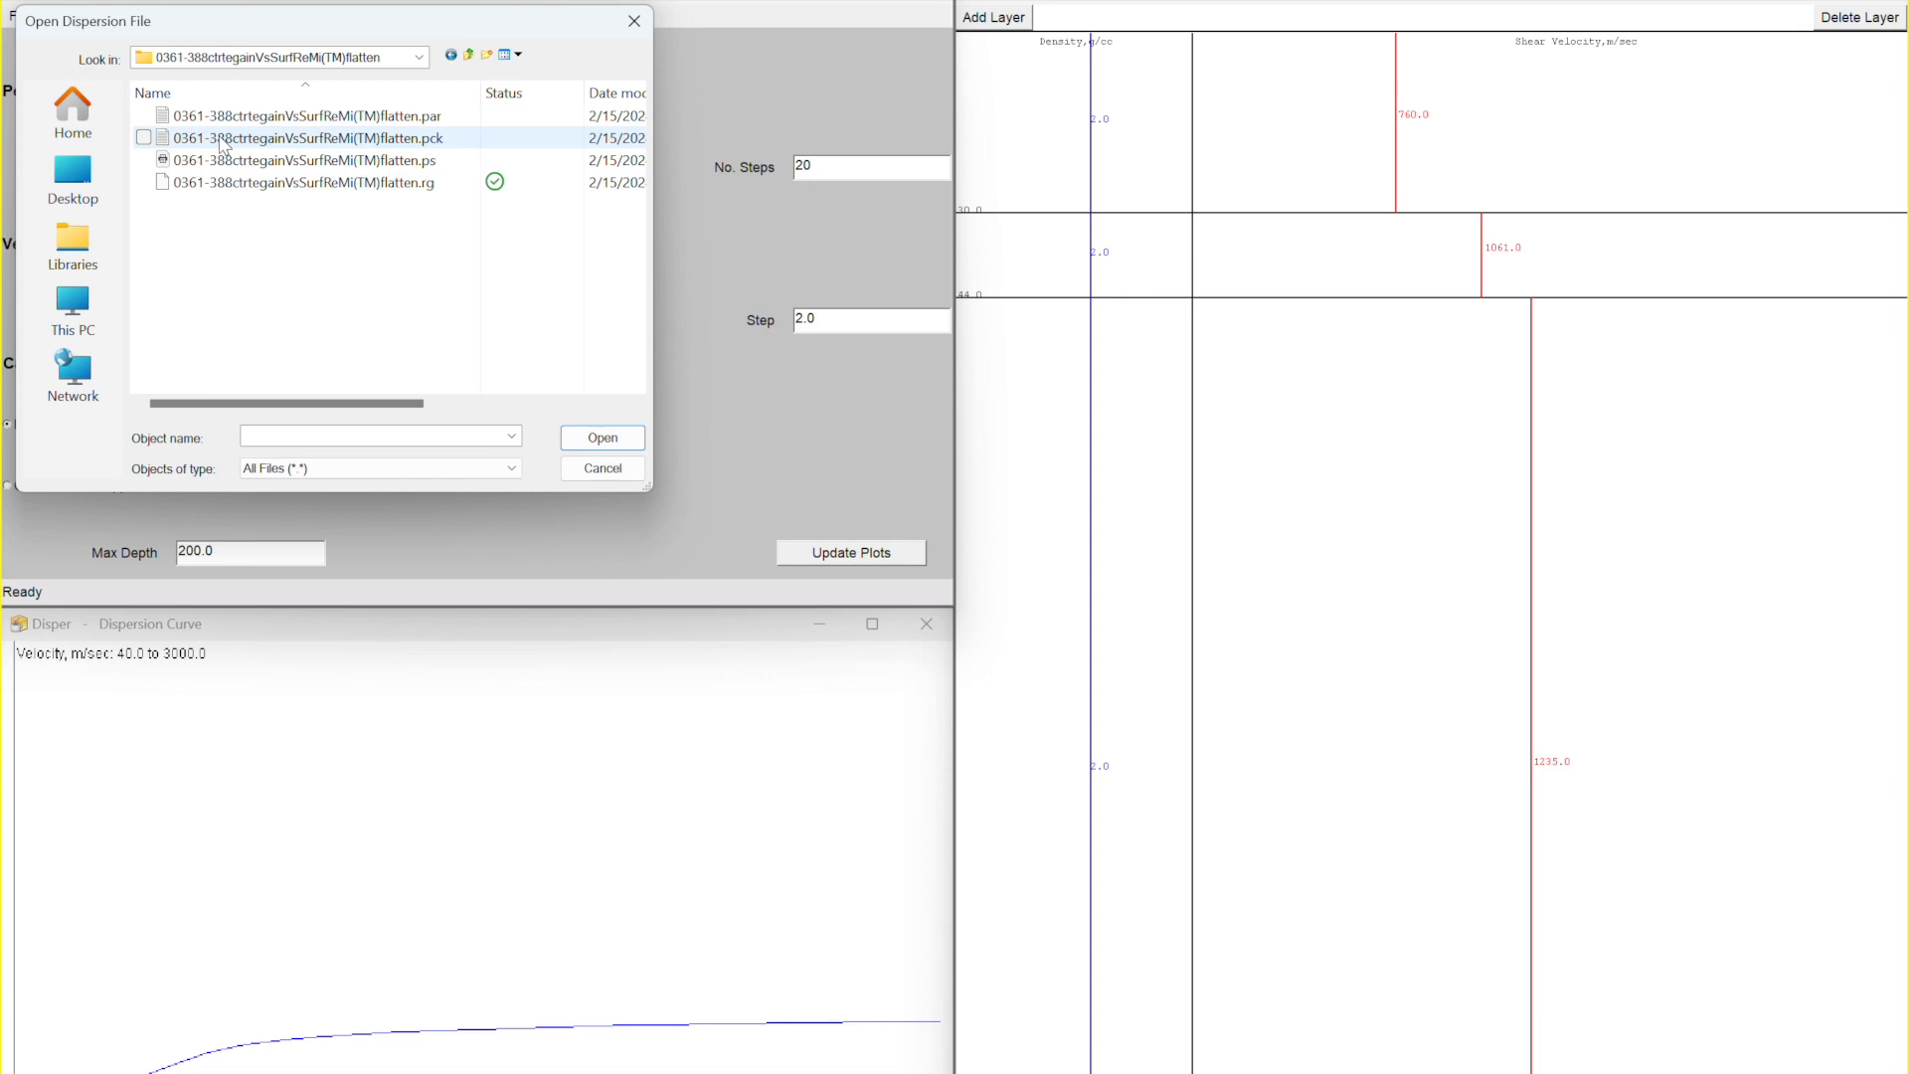
double_click(271, 146)
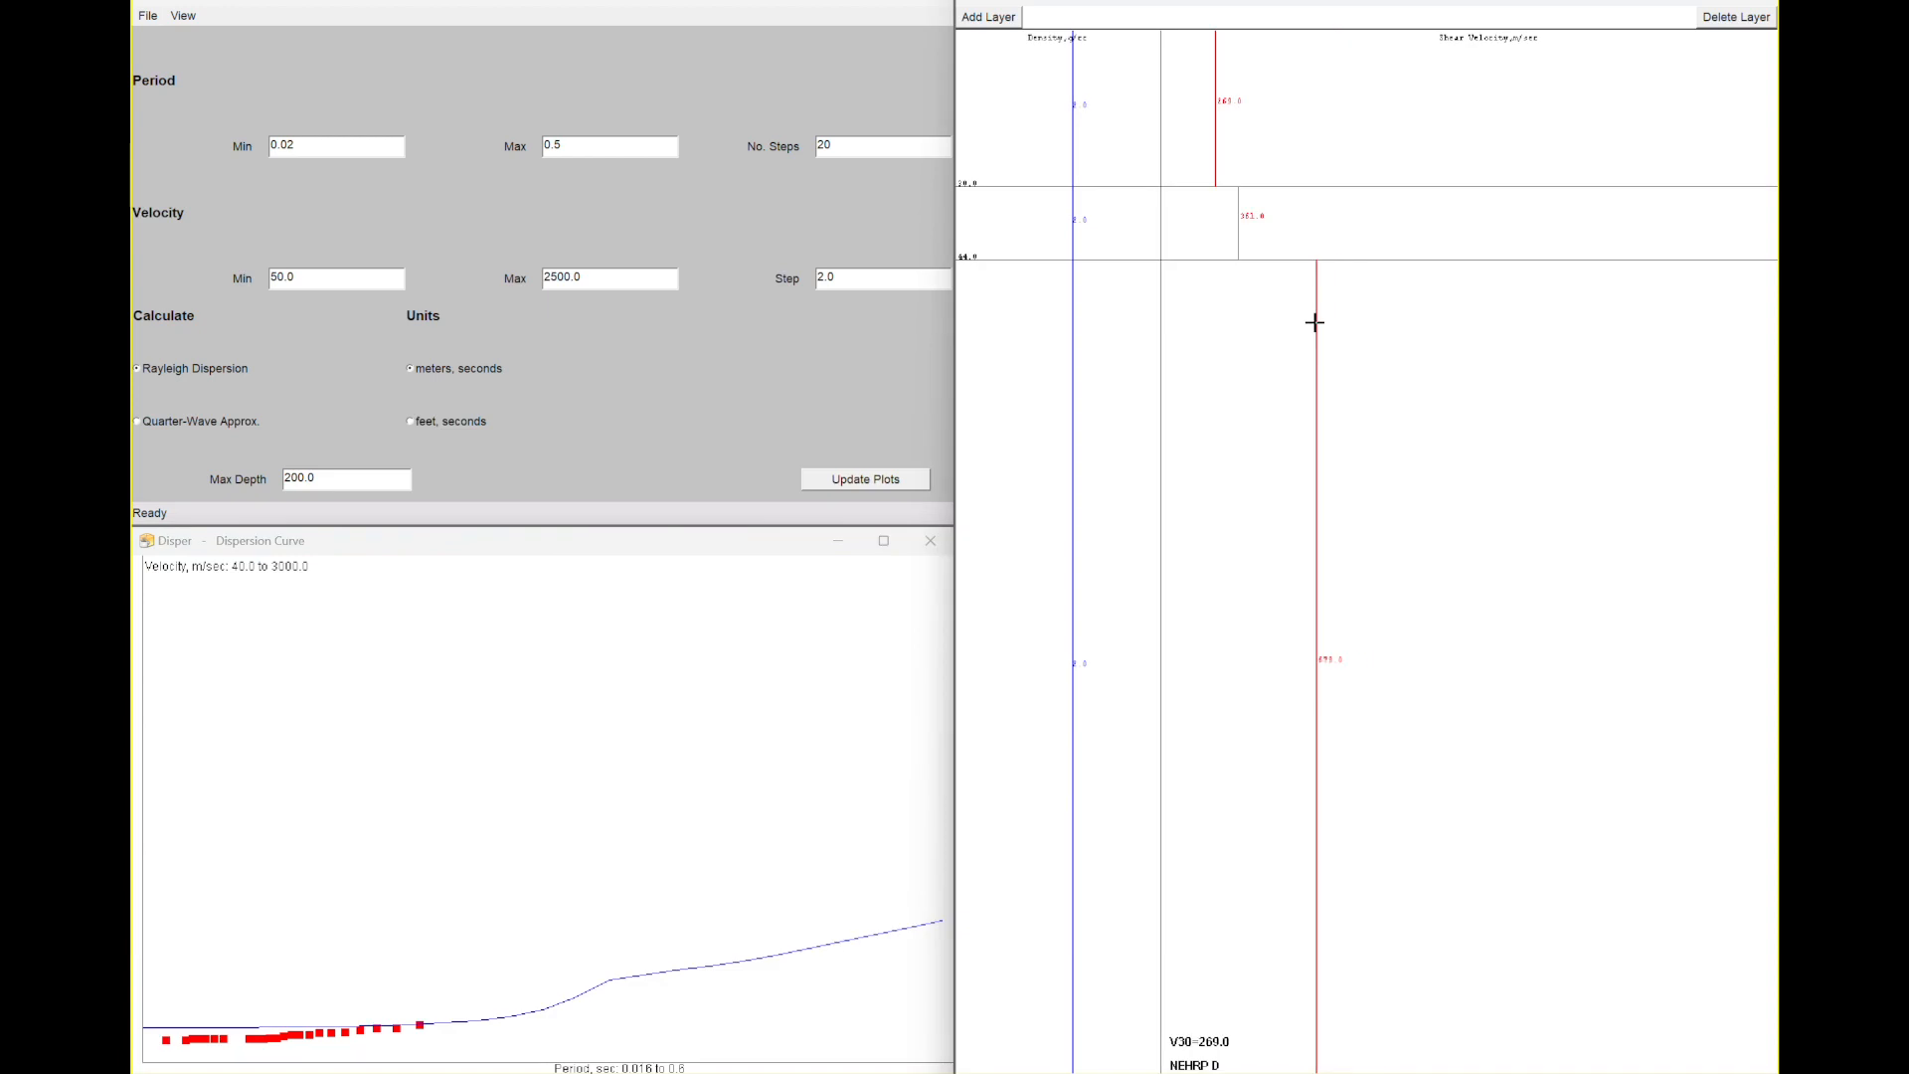
- Lower a layer's shear velocity in the model and switch the units to feet, seconds
drag(1315, 323, 1253, 326)
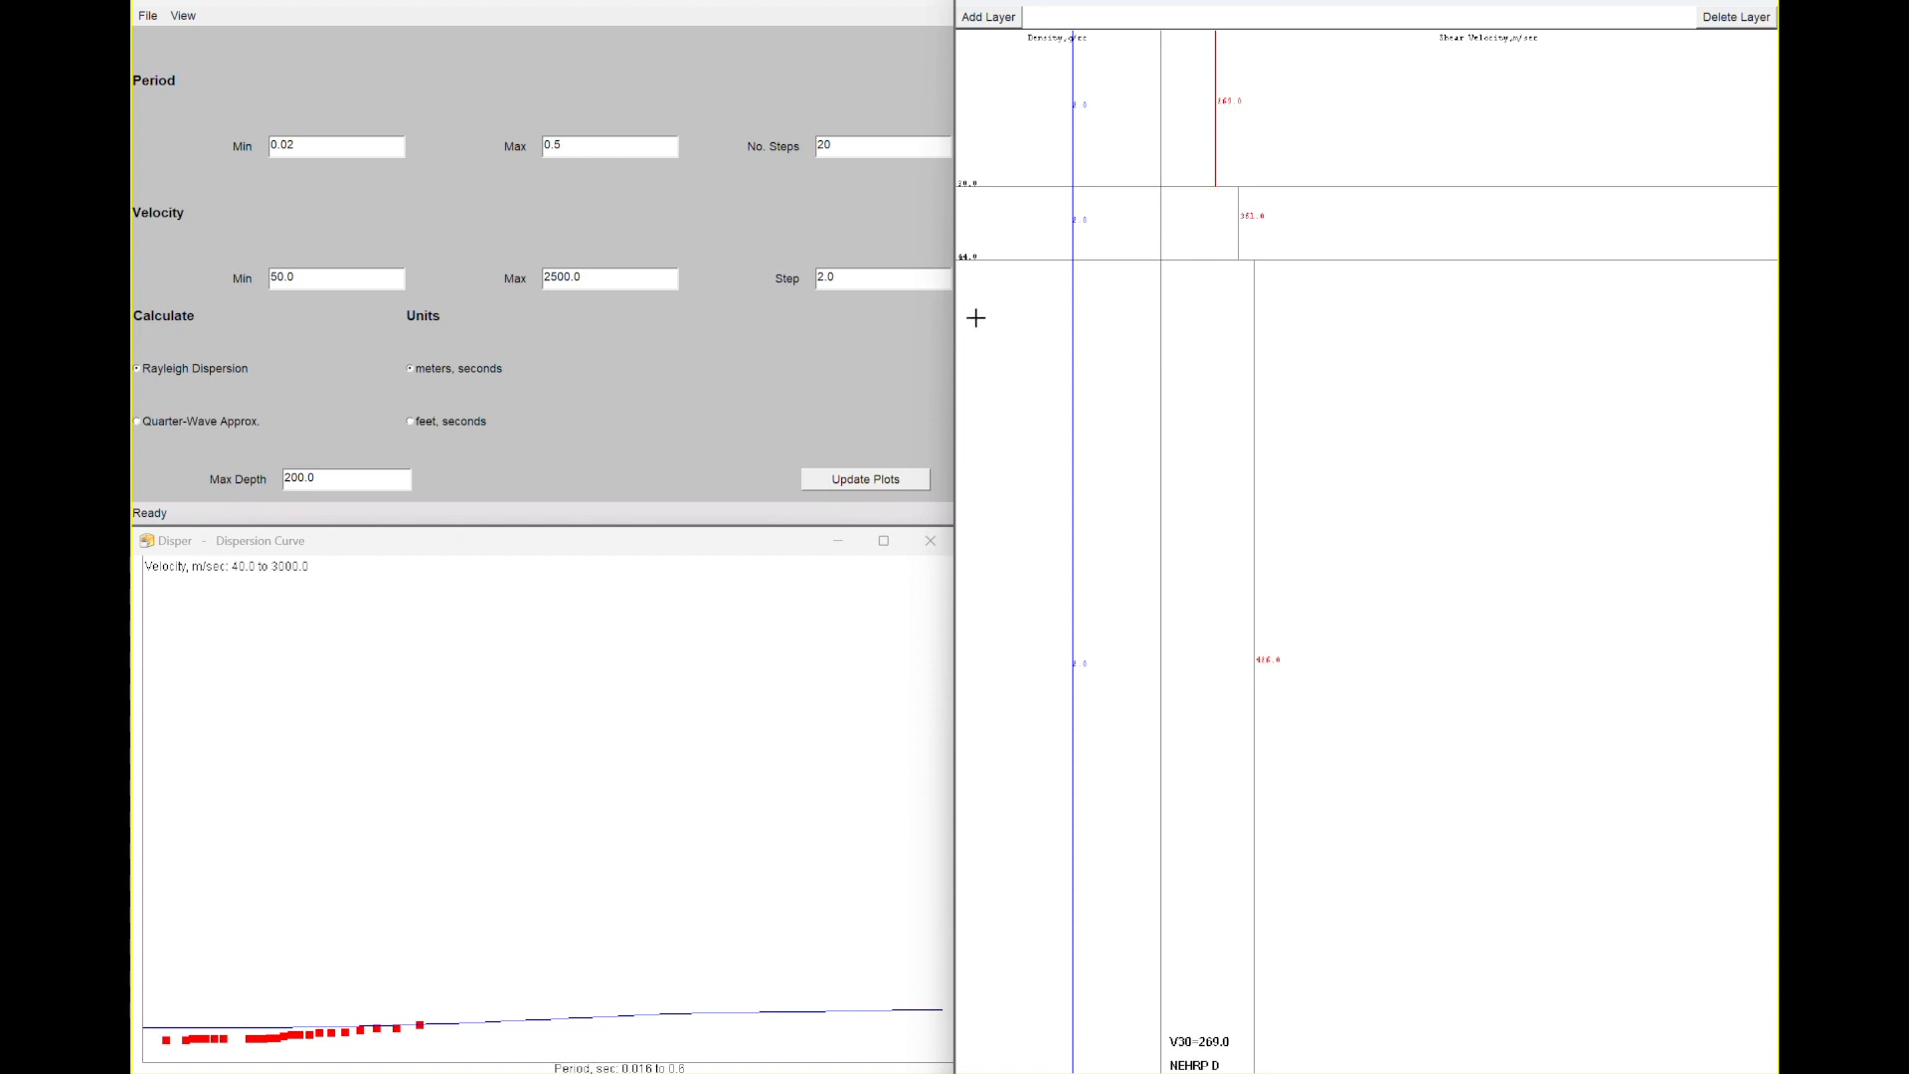
click(412, 423)
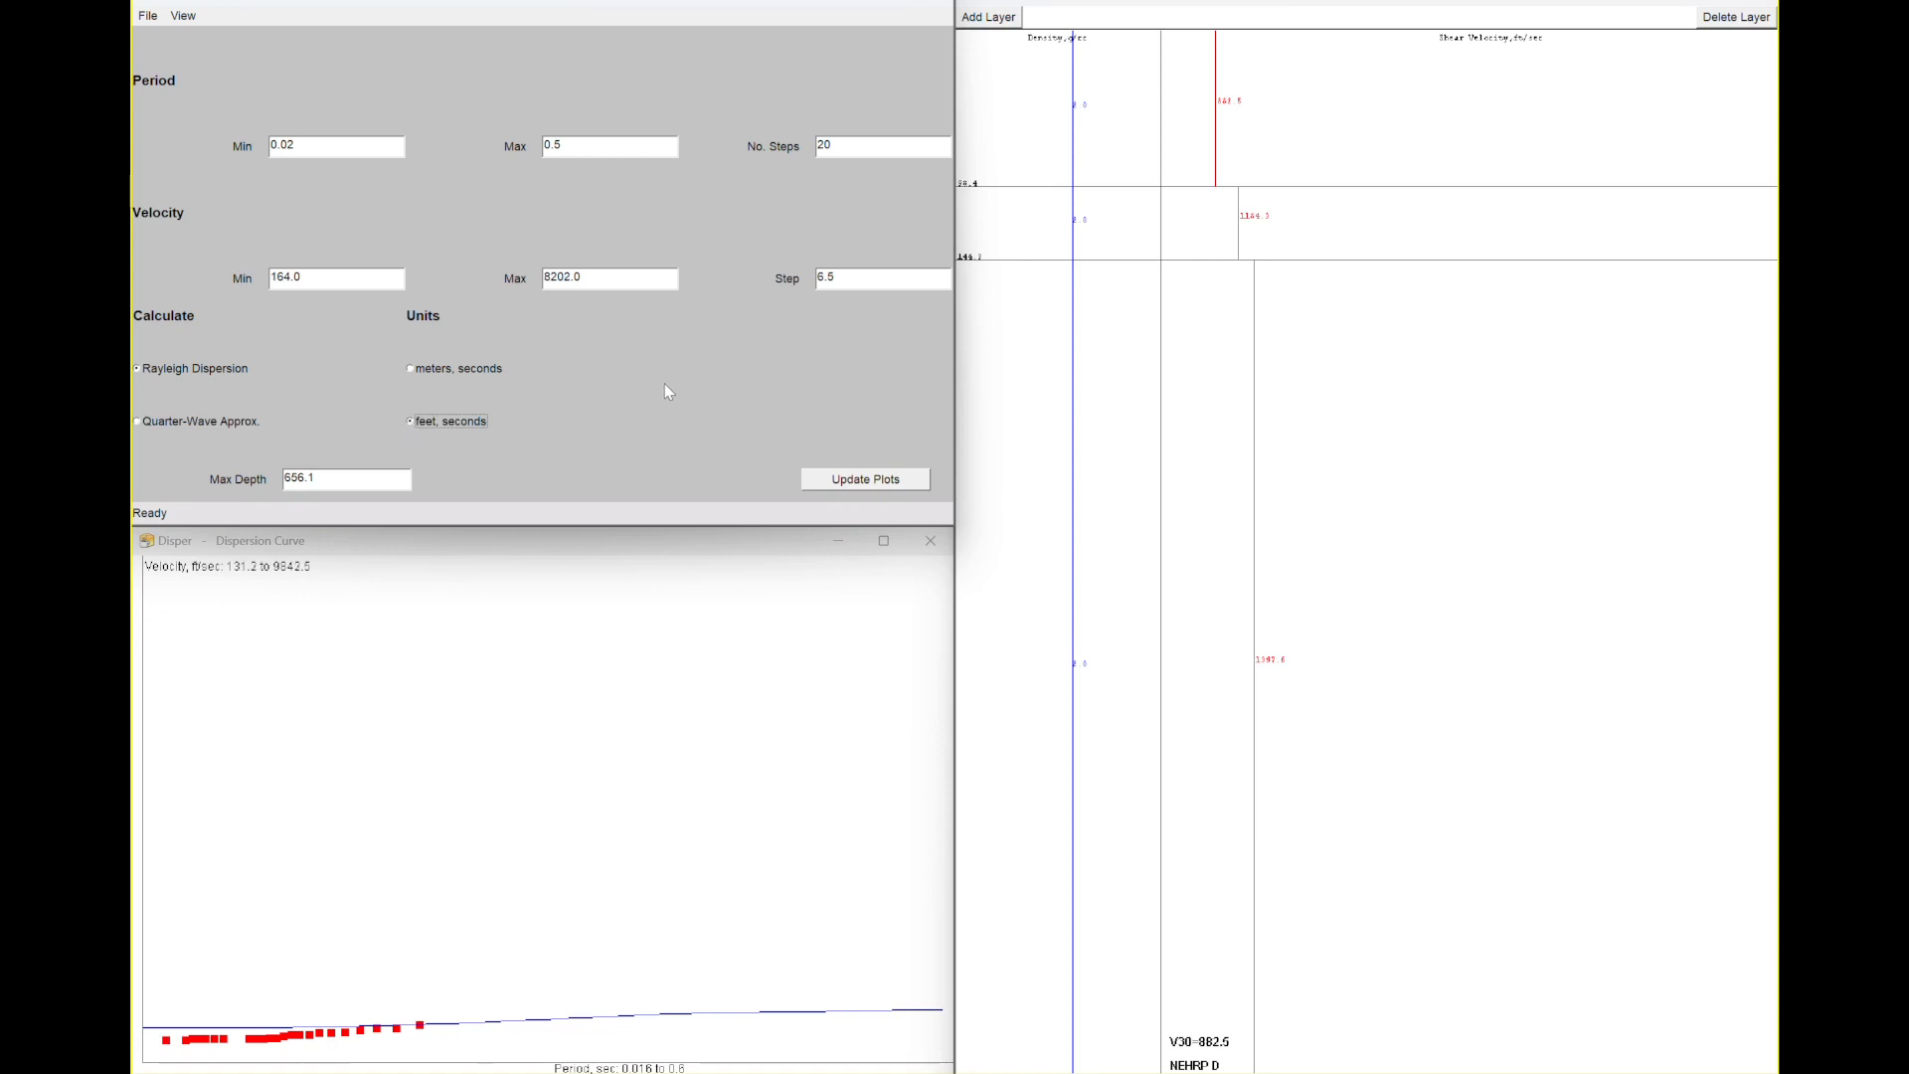
- Set the maximum velocity to 2000
right_click(563, 276)
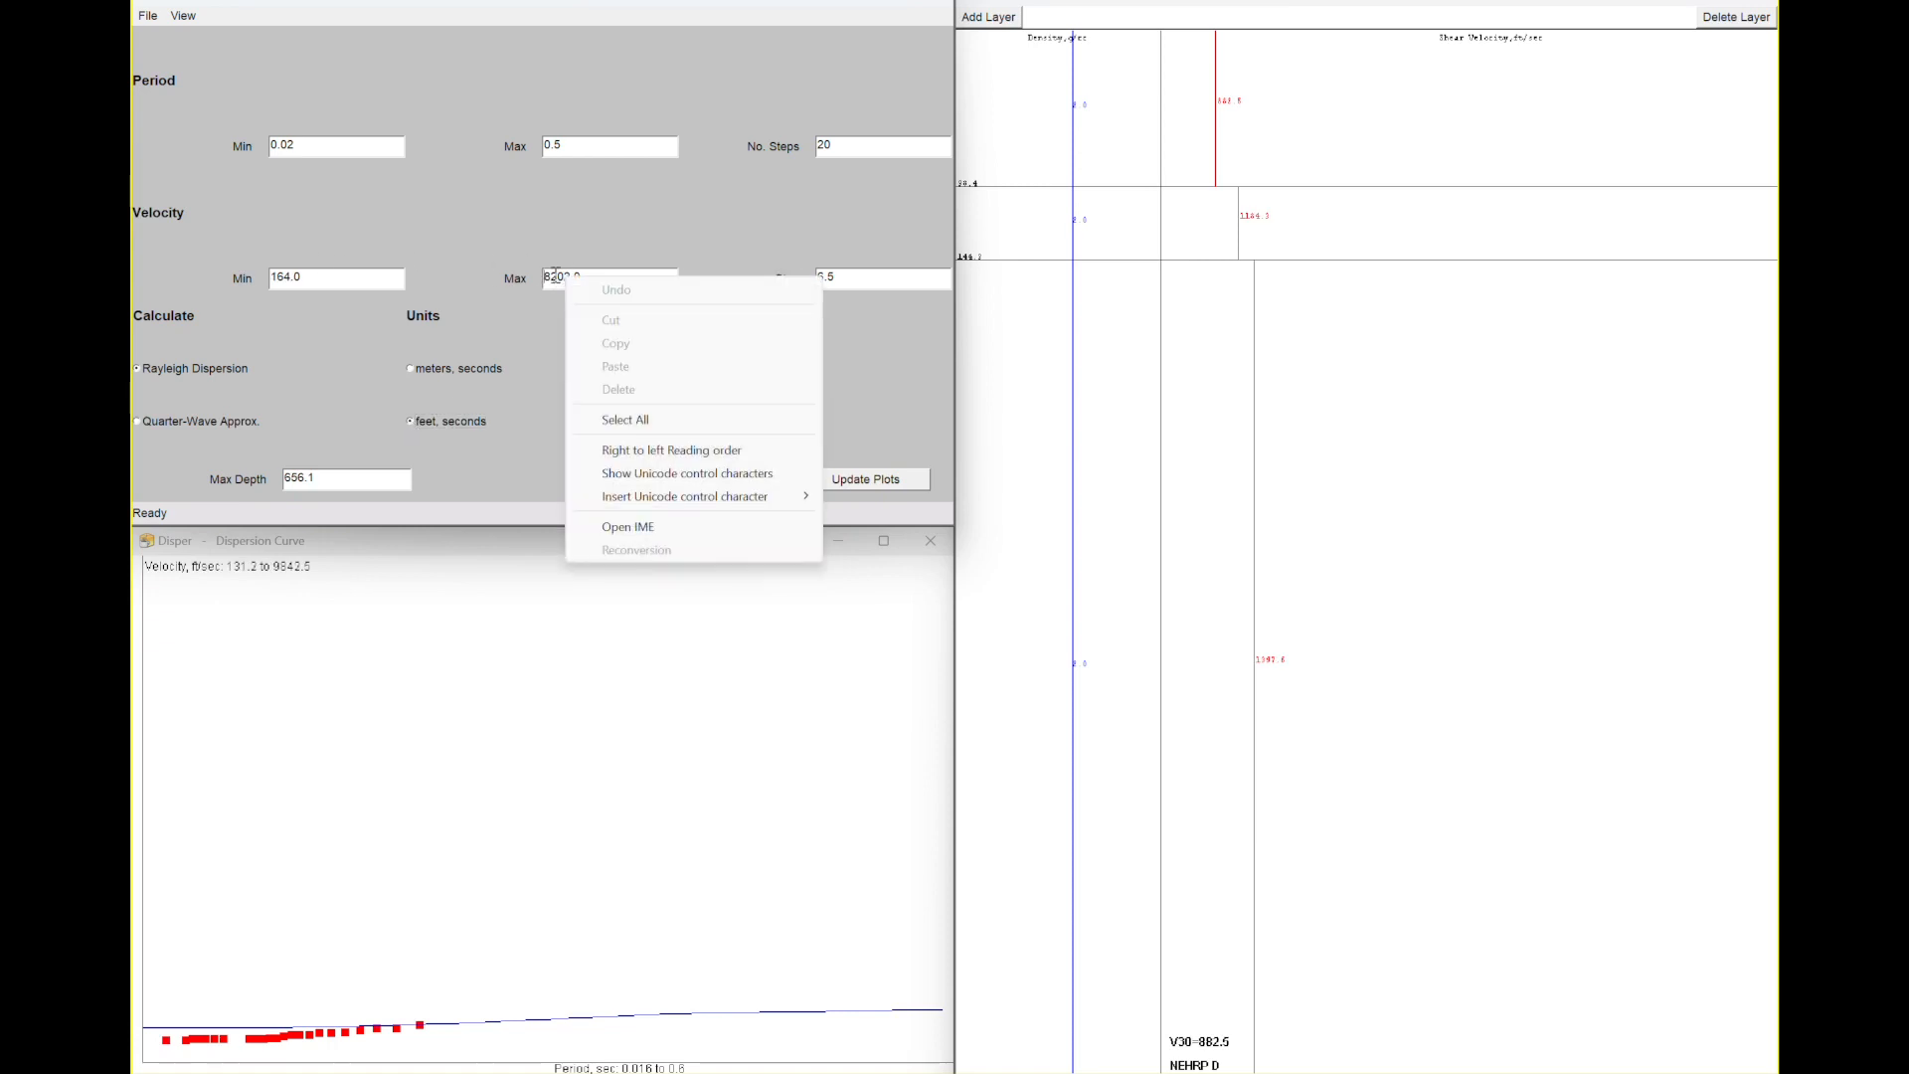
double_click(553, 274)
key(BackSpace)
text(2000)
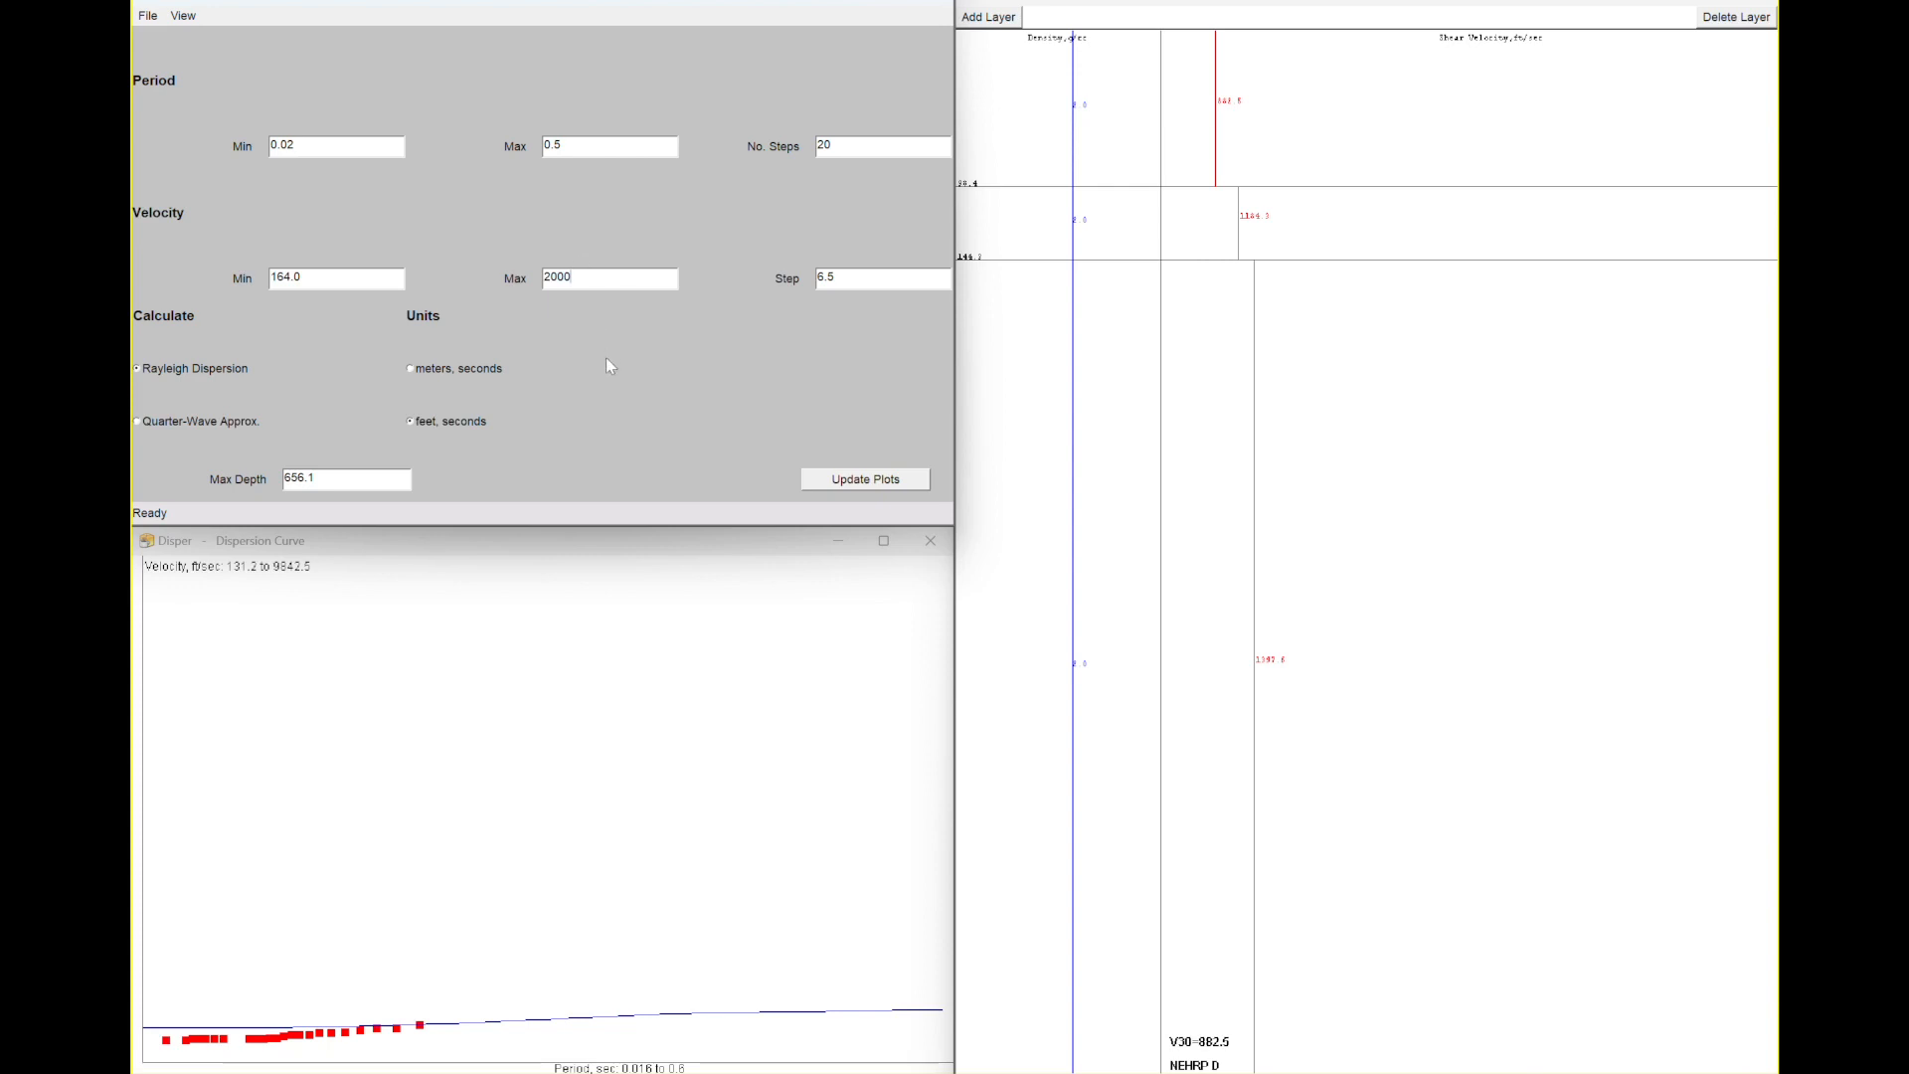
key(Return)
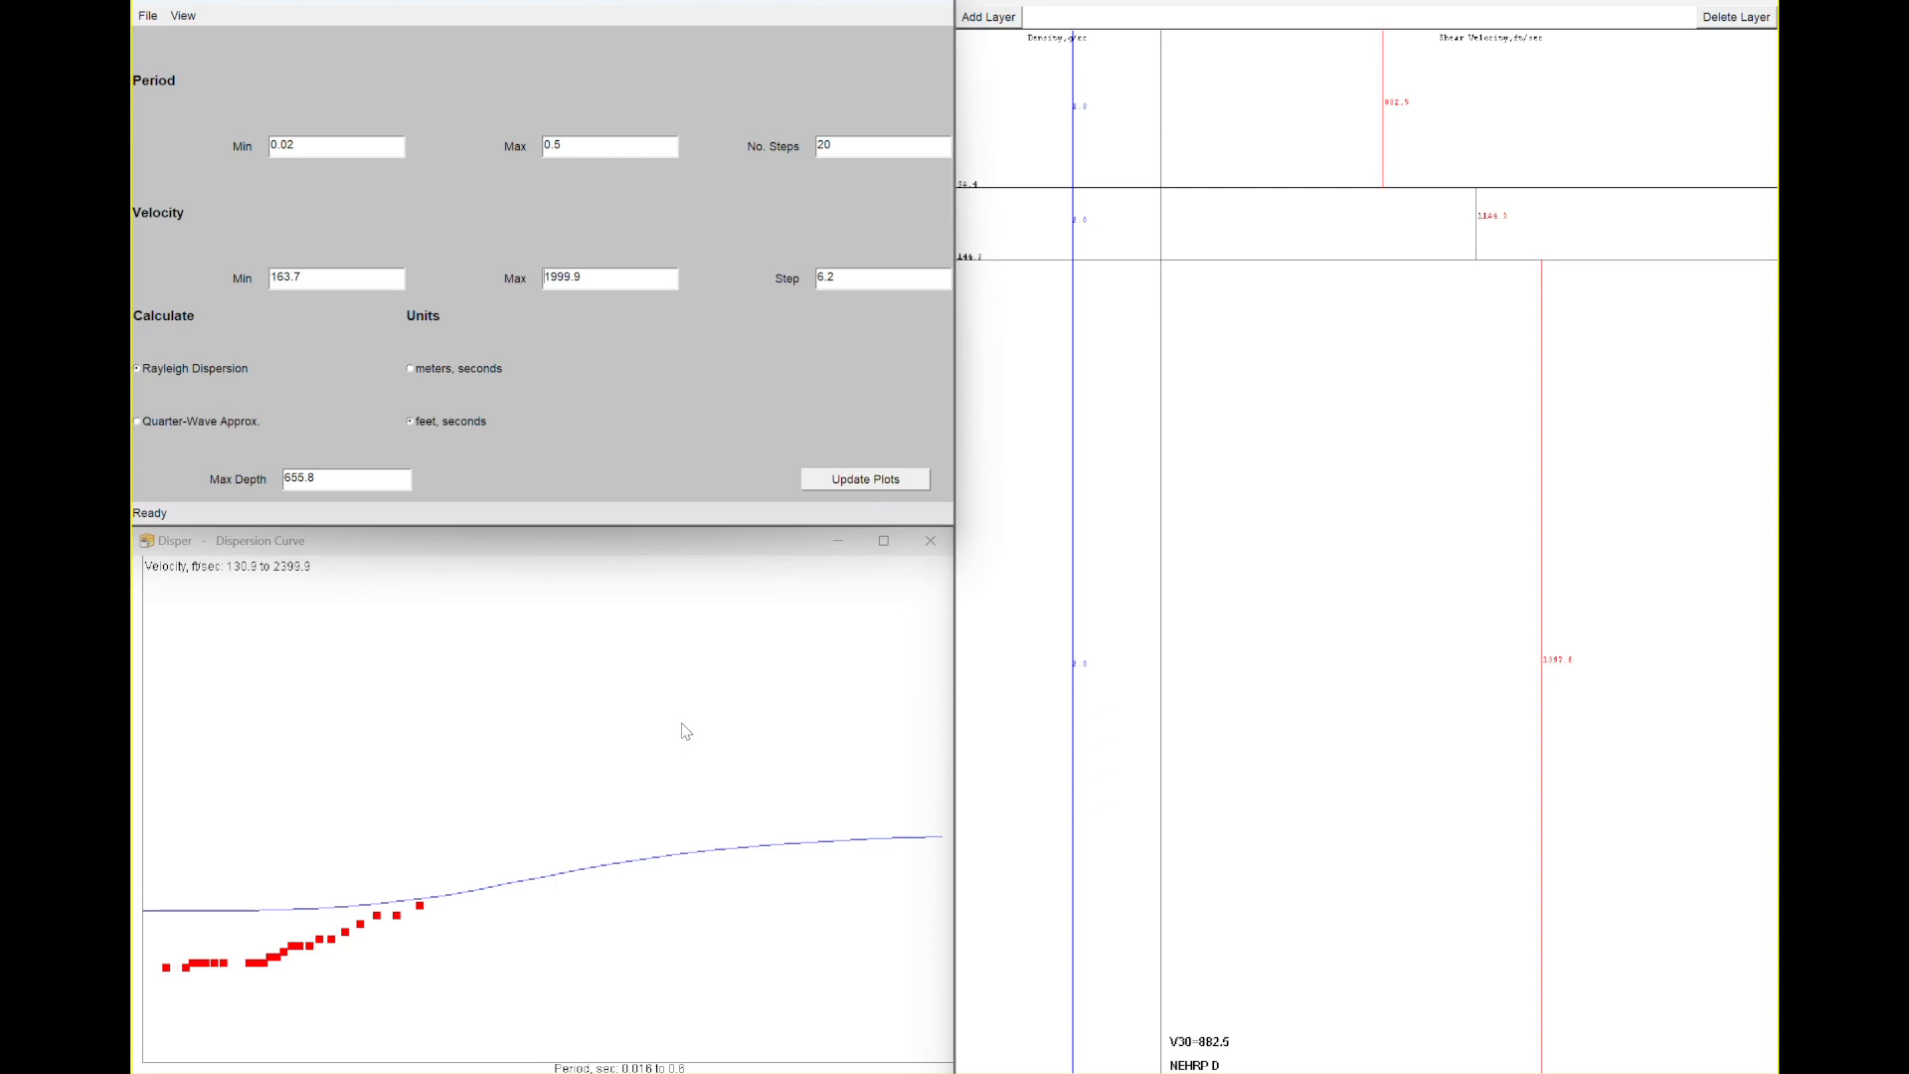
- Set the maximum period to 0.25 and lower the top layer's shear velocity in the model
click(565, 149)
key(BackSpace)
text(2)
key(Return)
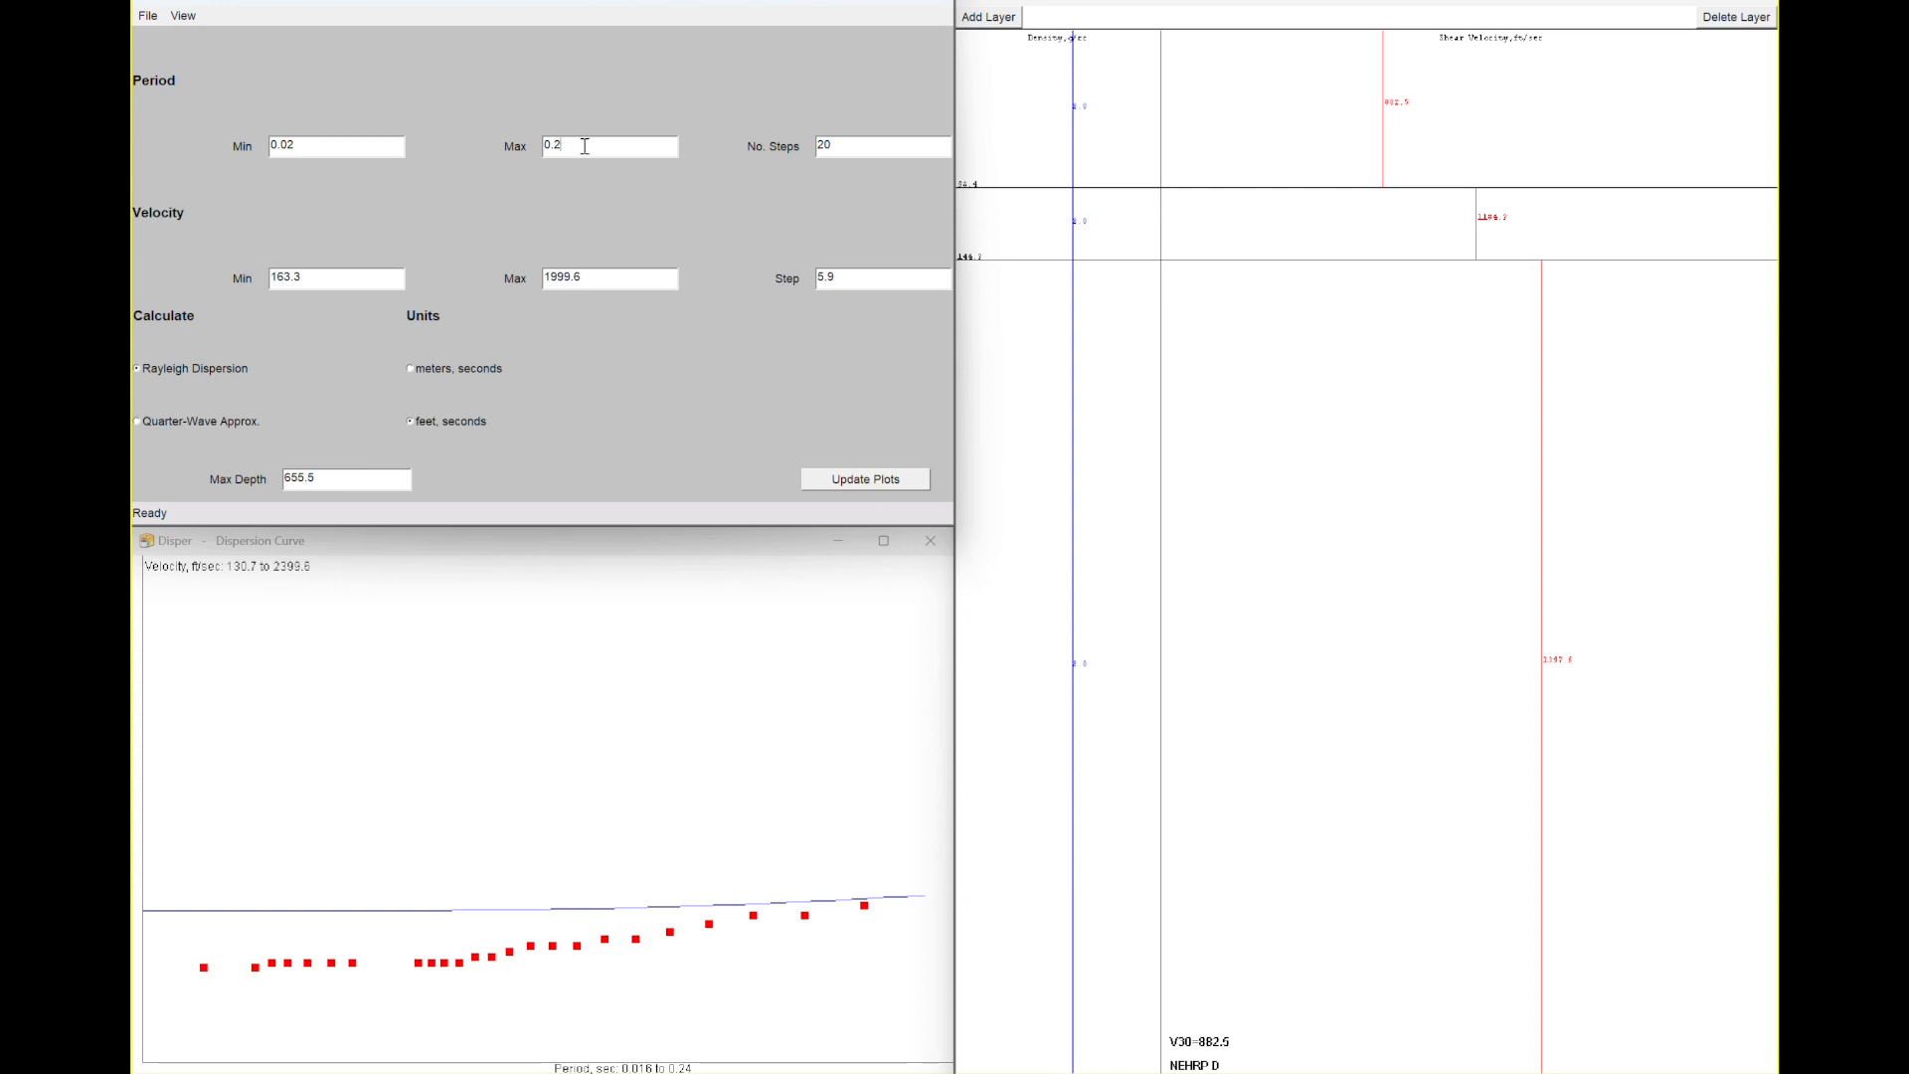
text(5)
key(Return)
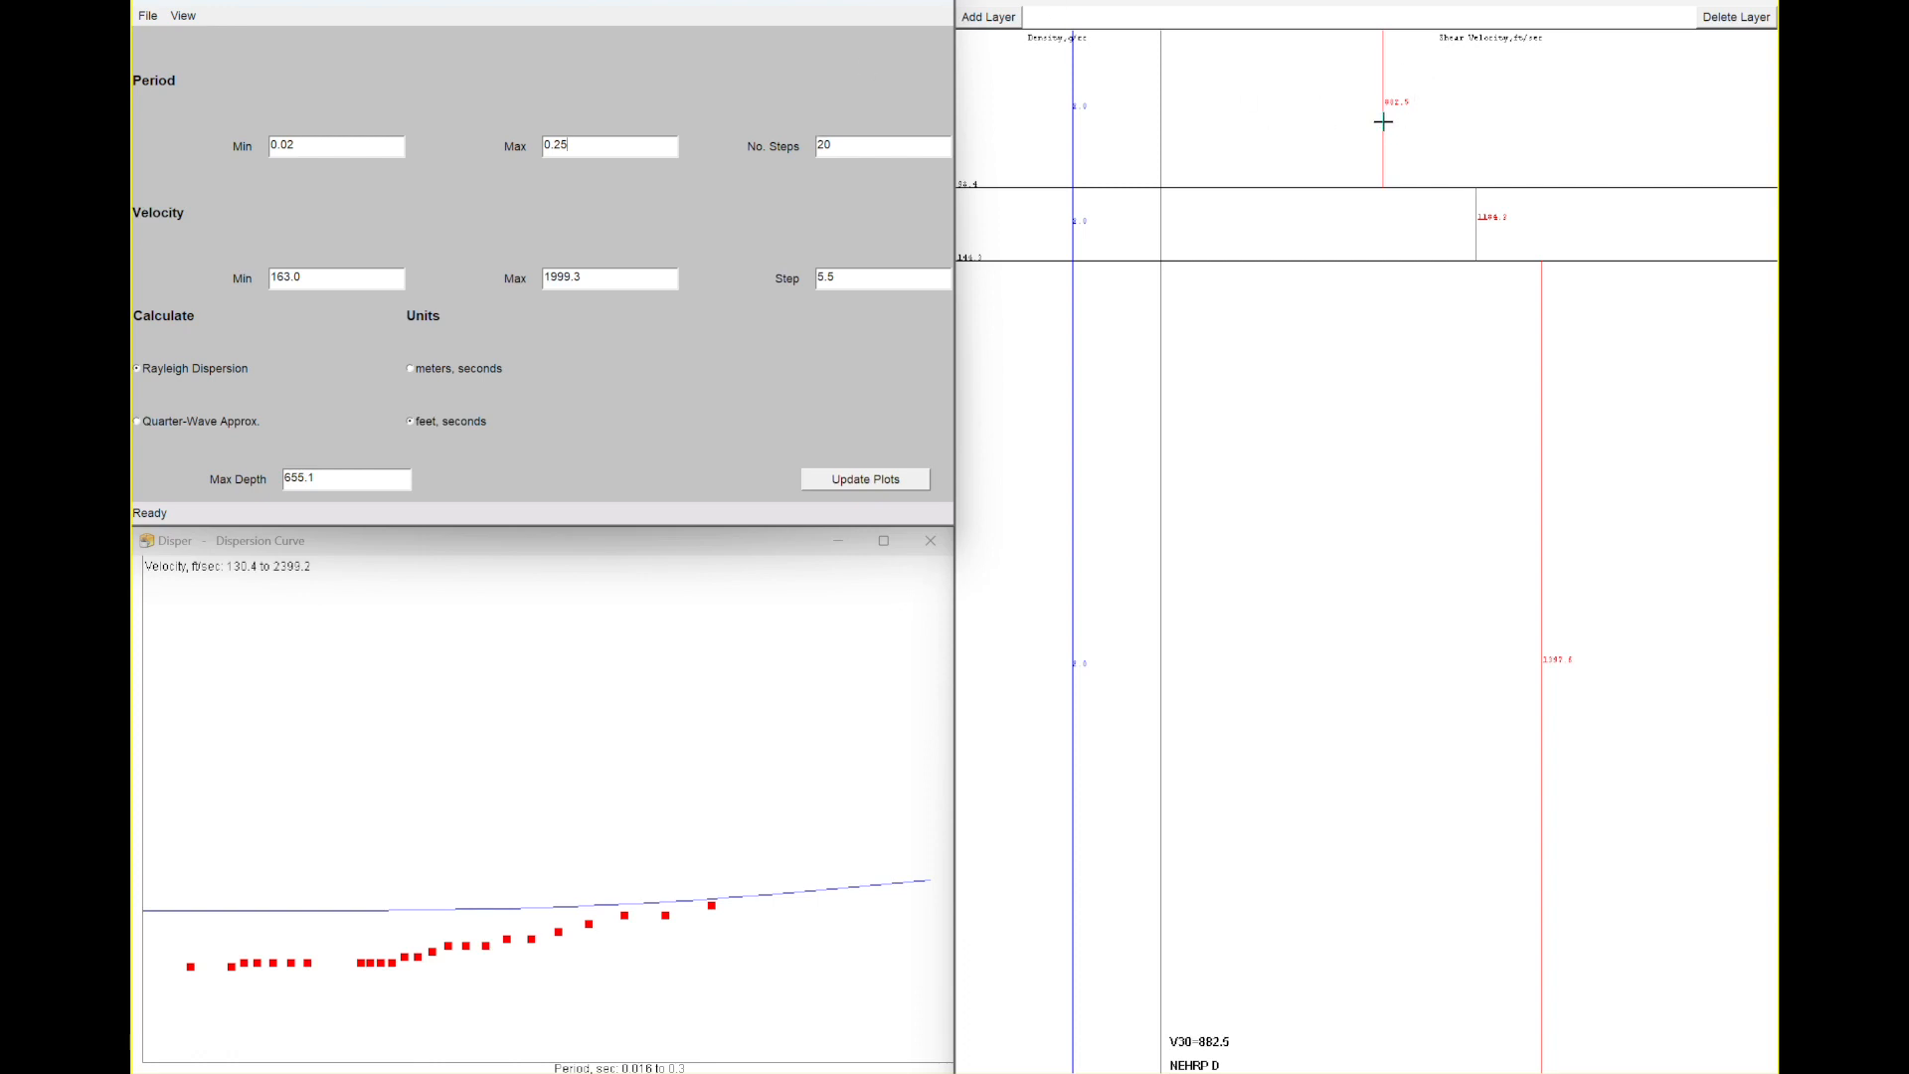
drag(1382, 121, 1298, 148)
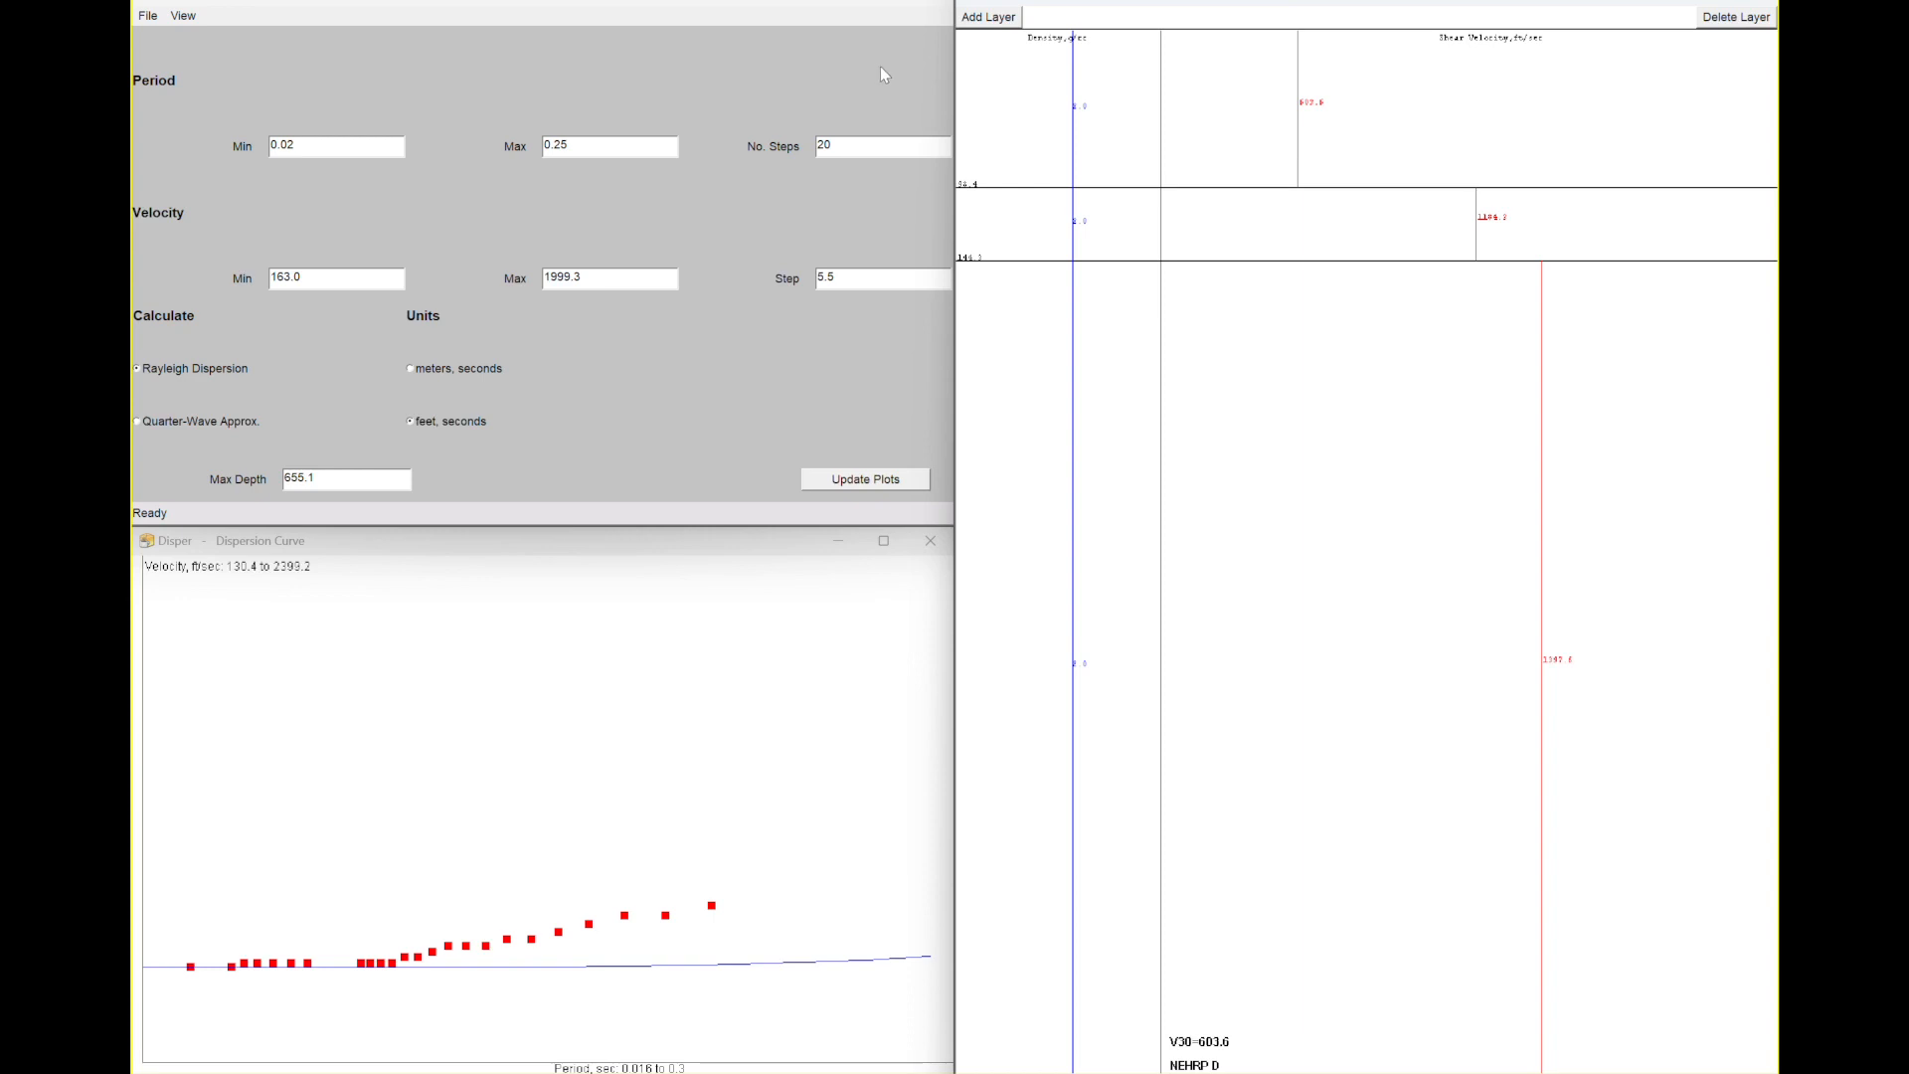
- Set the number of steps to 100 and the maximum depth to 149.9
click(826, 153)
double_click(825, 151)
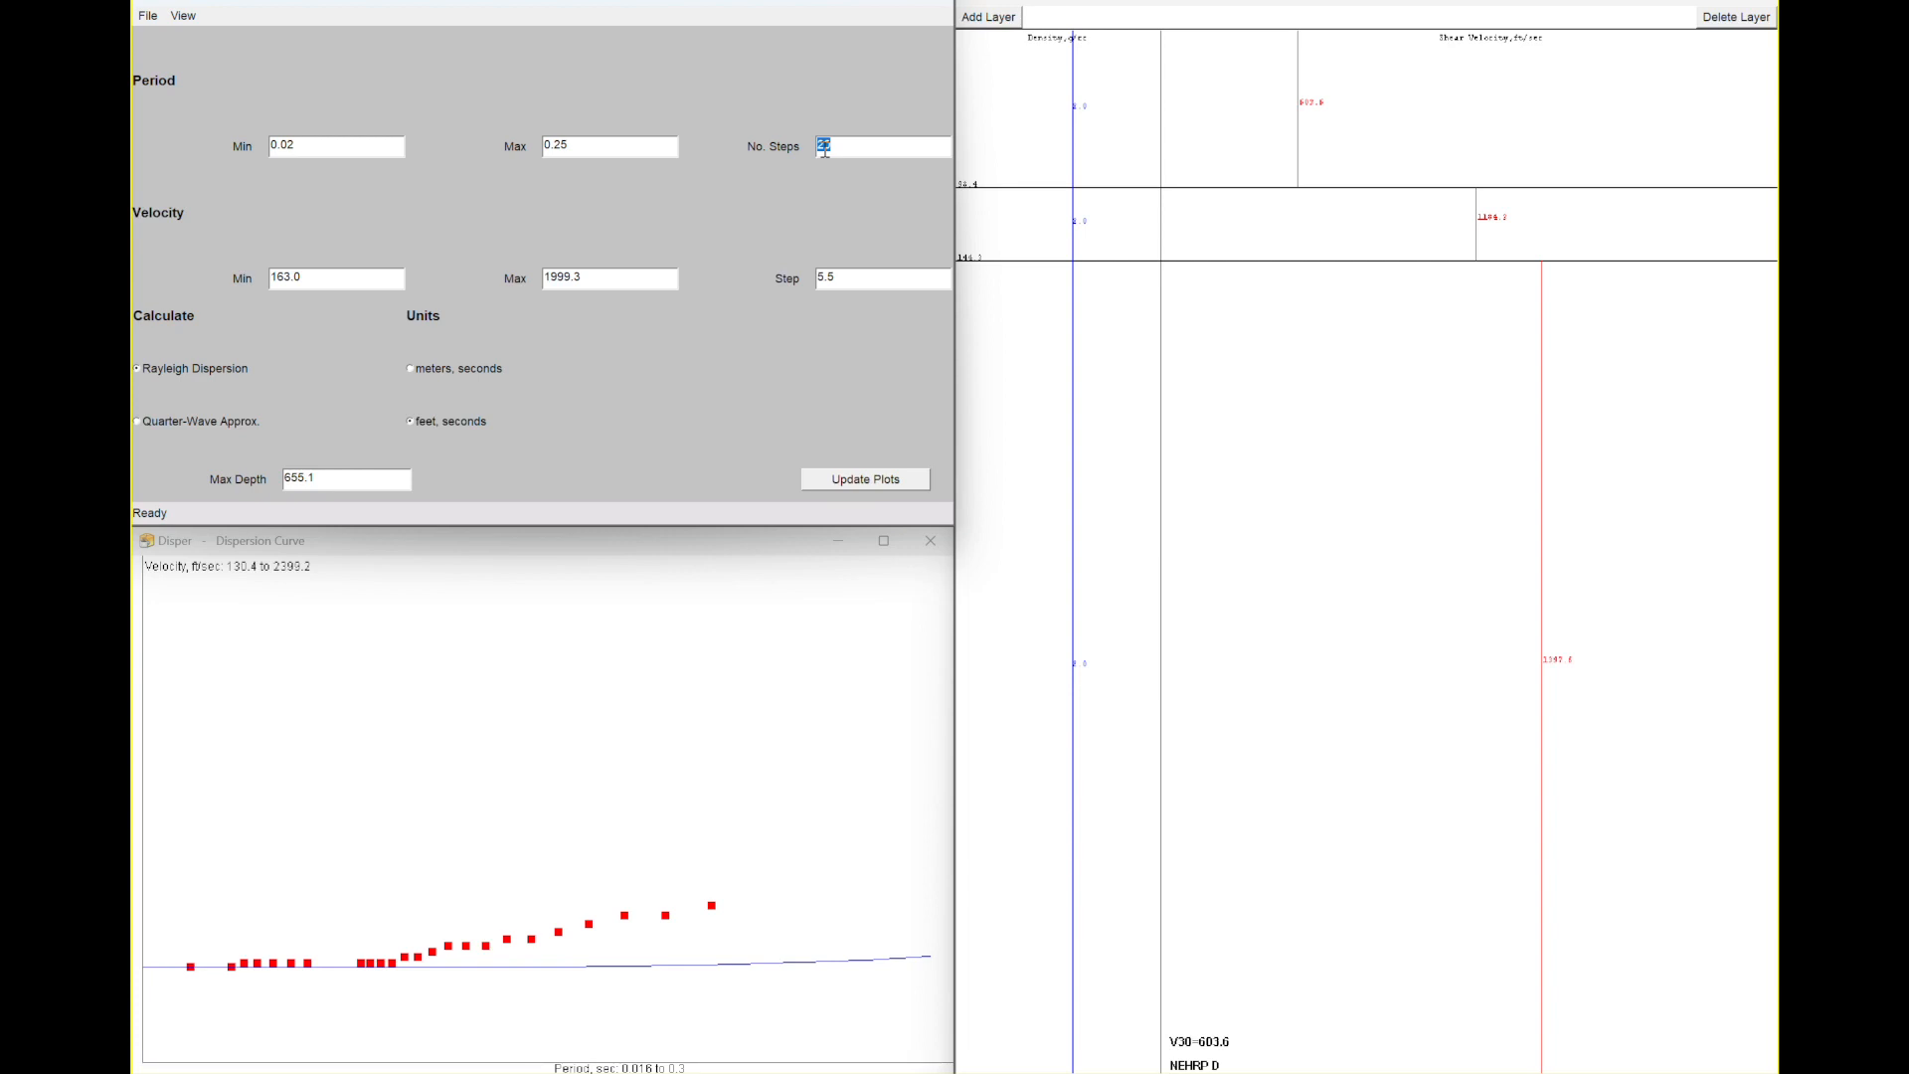
text(100)
drag(303, 480, 311, 481)
text(149.9)
key(Return)
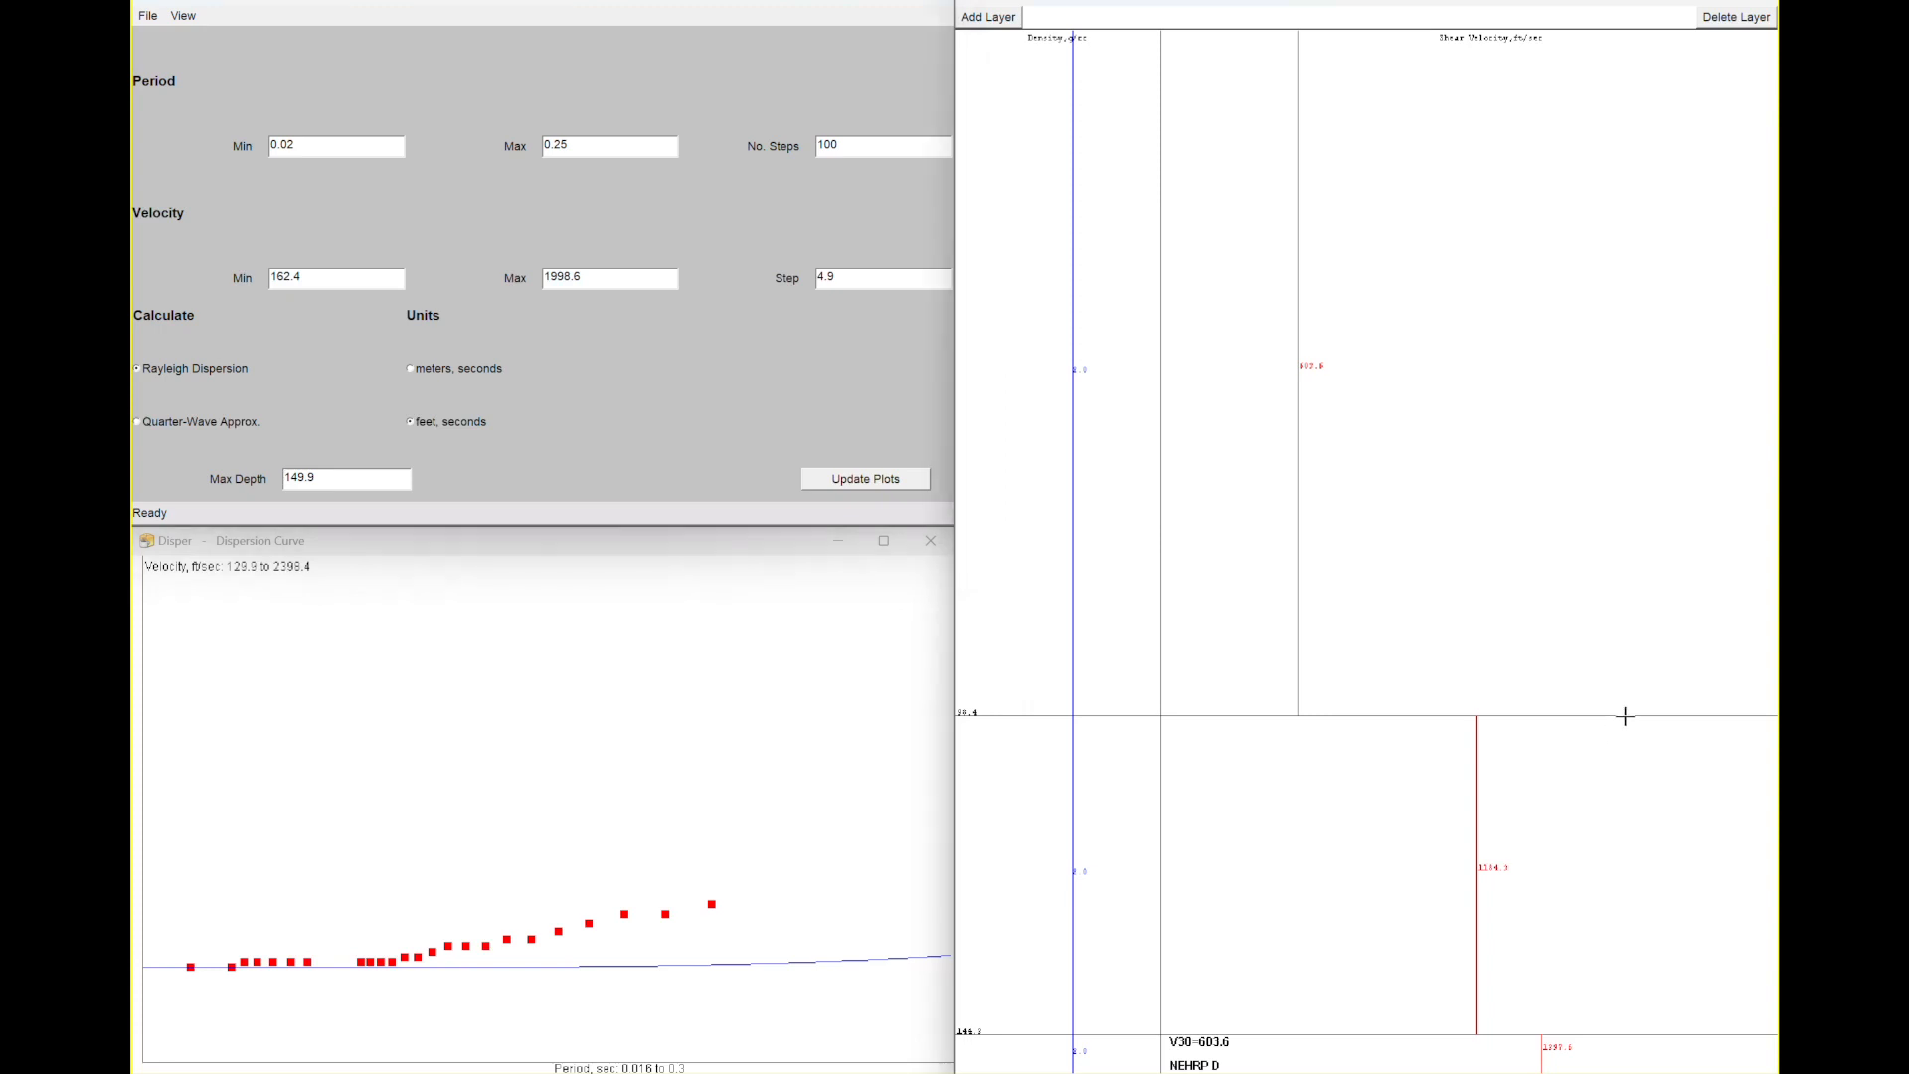
- Drag the layer boundaries and layer velocities in the model to fit the theoretical curve to the picked points
drag(1625, 716, 1606, 358)
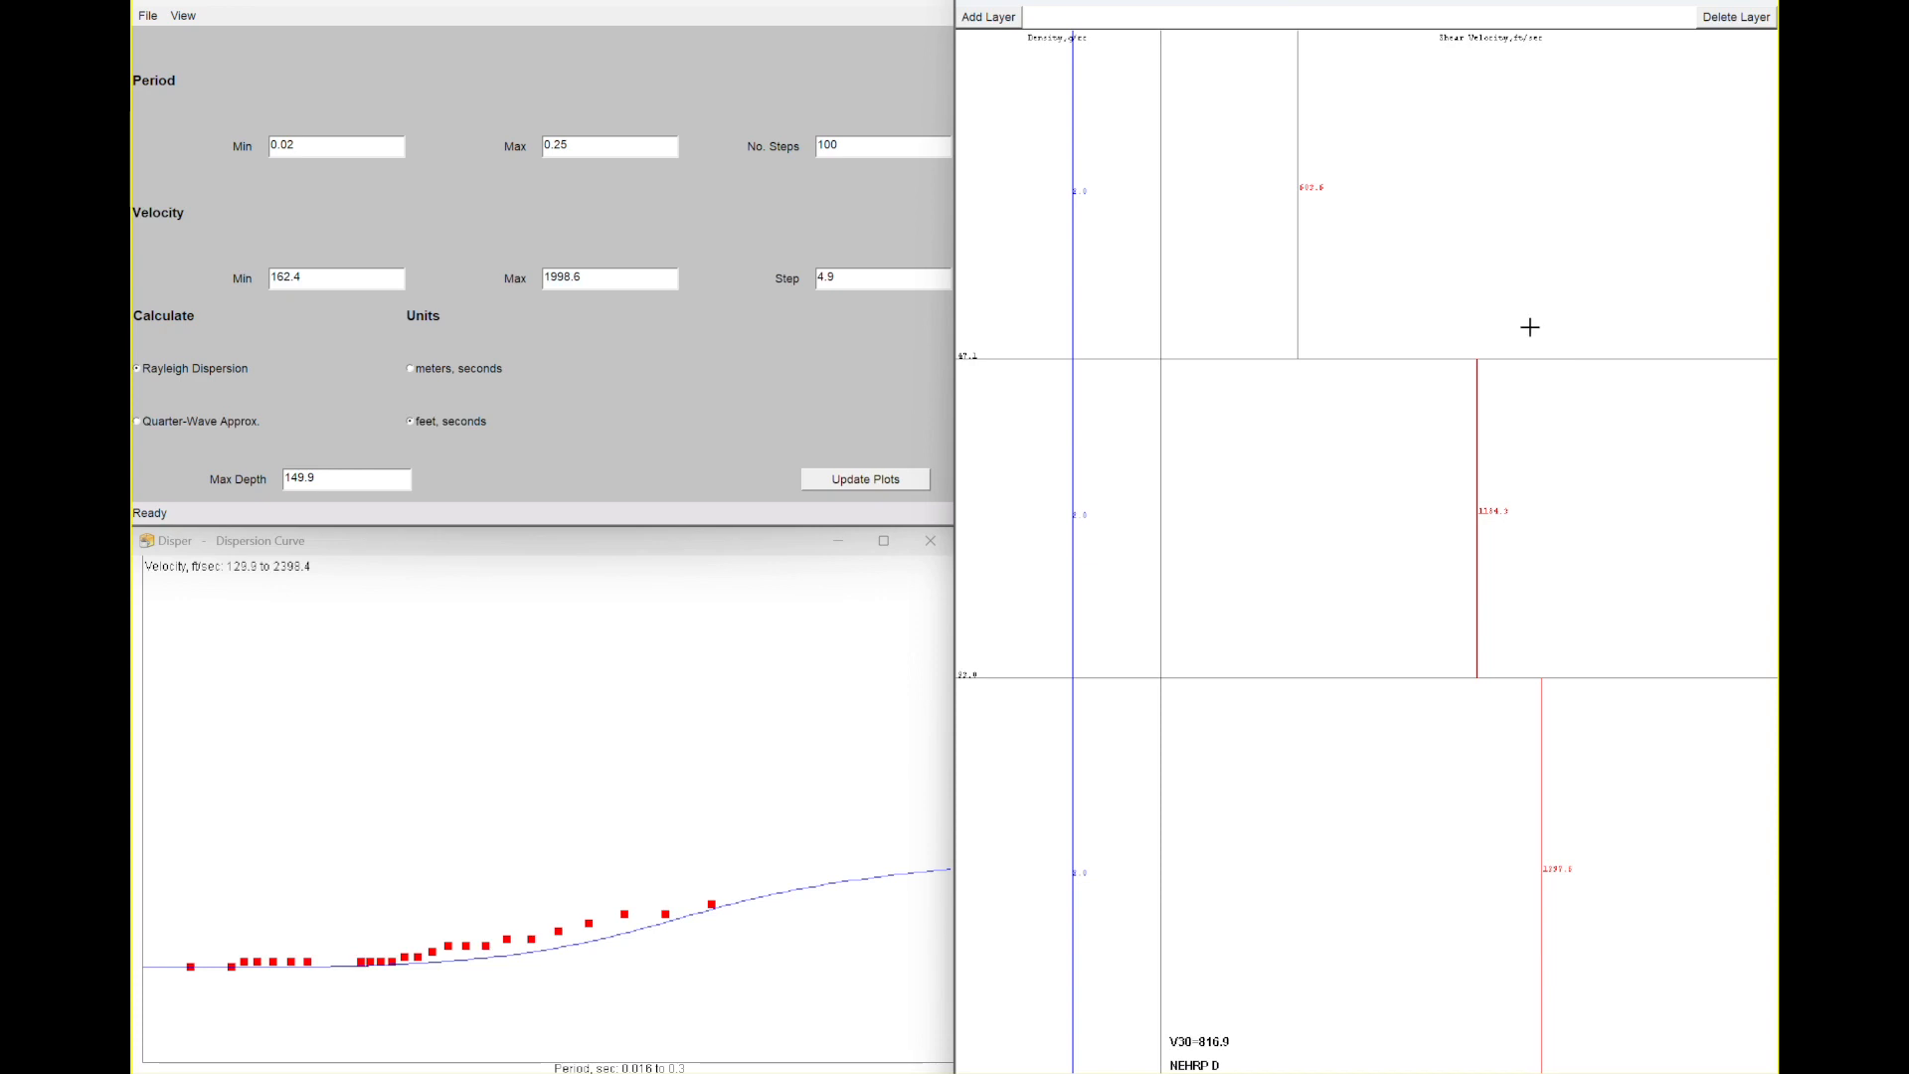
mouse_move(1298, 218)
mouse_down()
mouse_move(1369, 226)
mouse_move(1298, 234)
mouse_up()
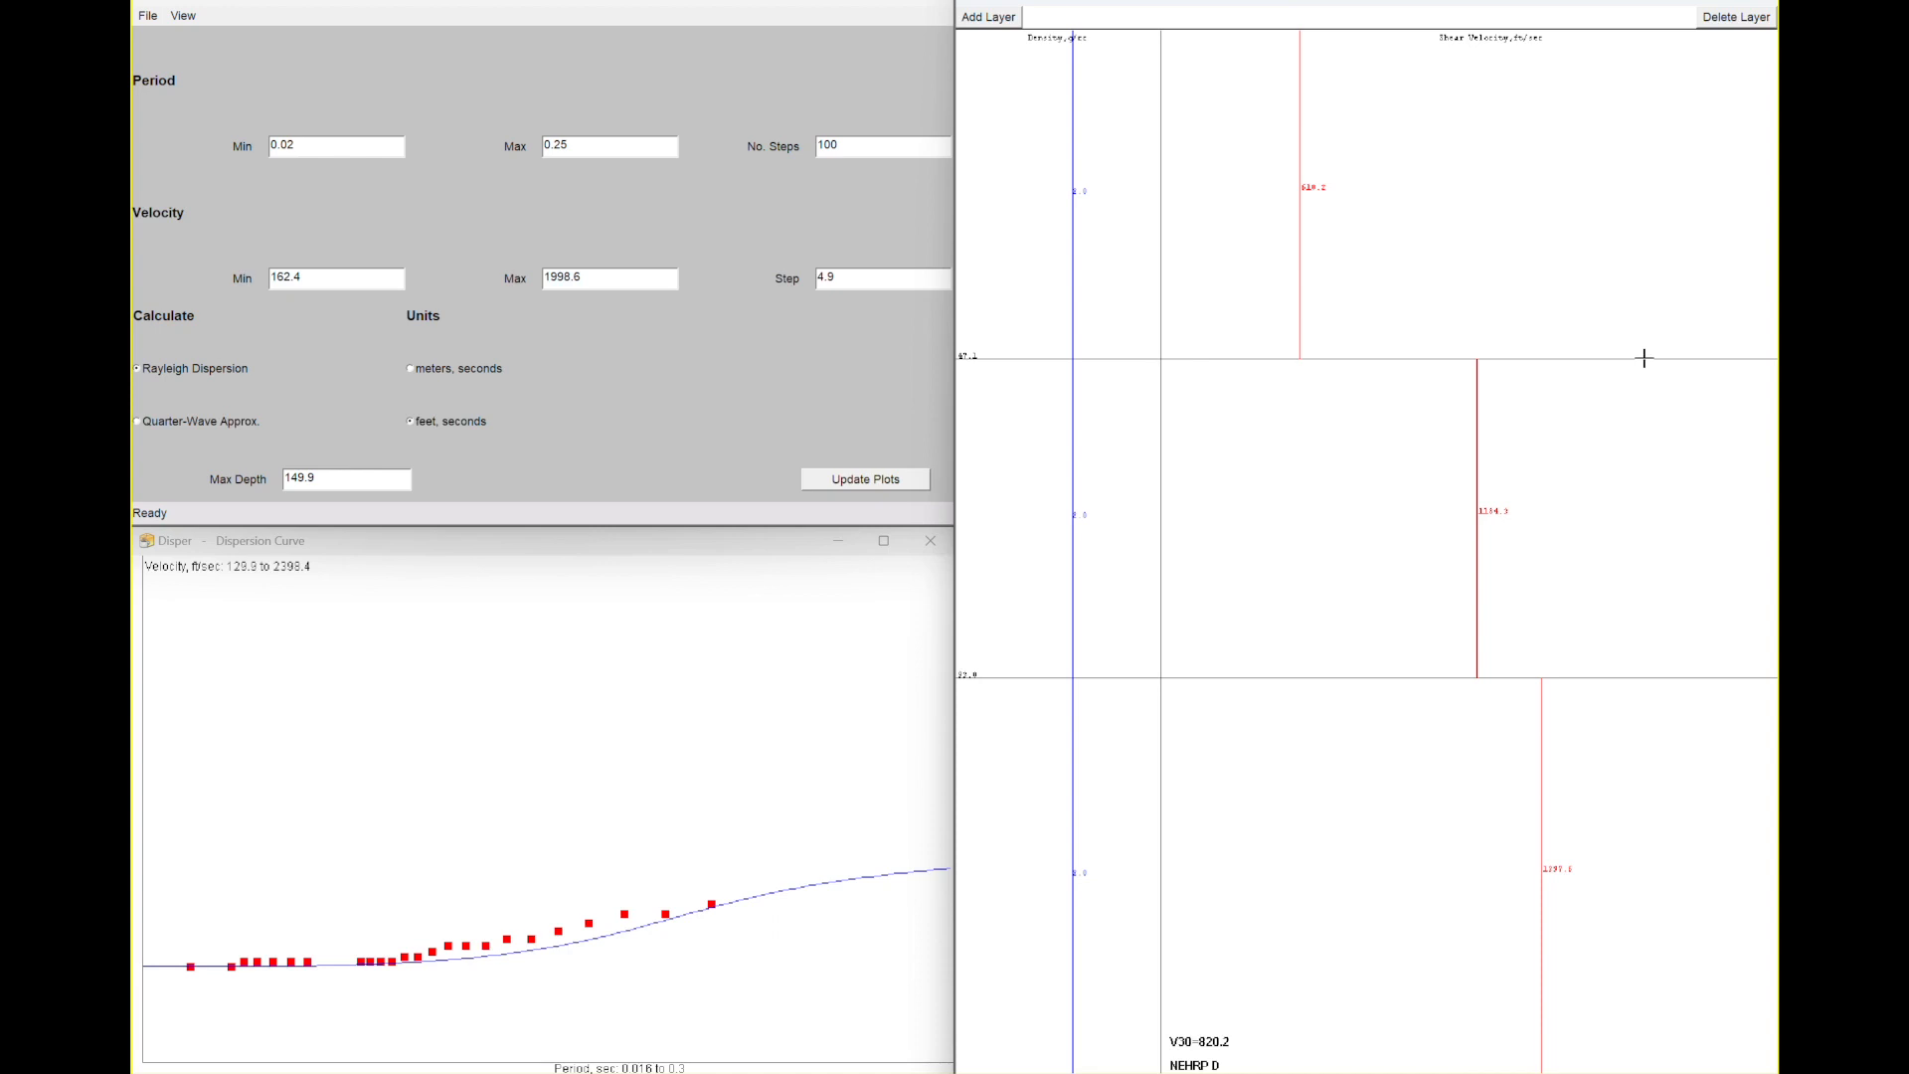
drag(1644, 358, 1633, 313)
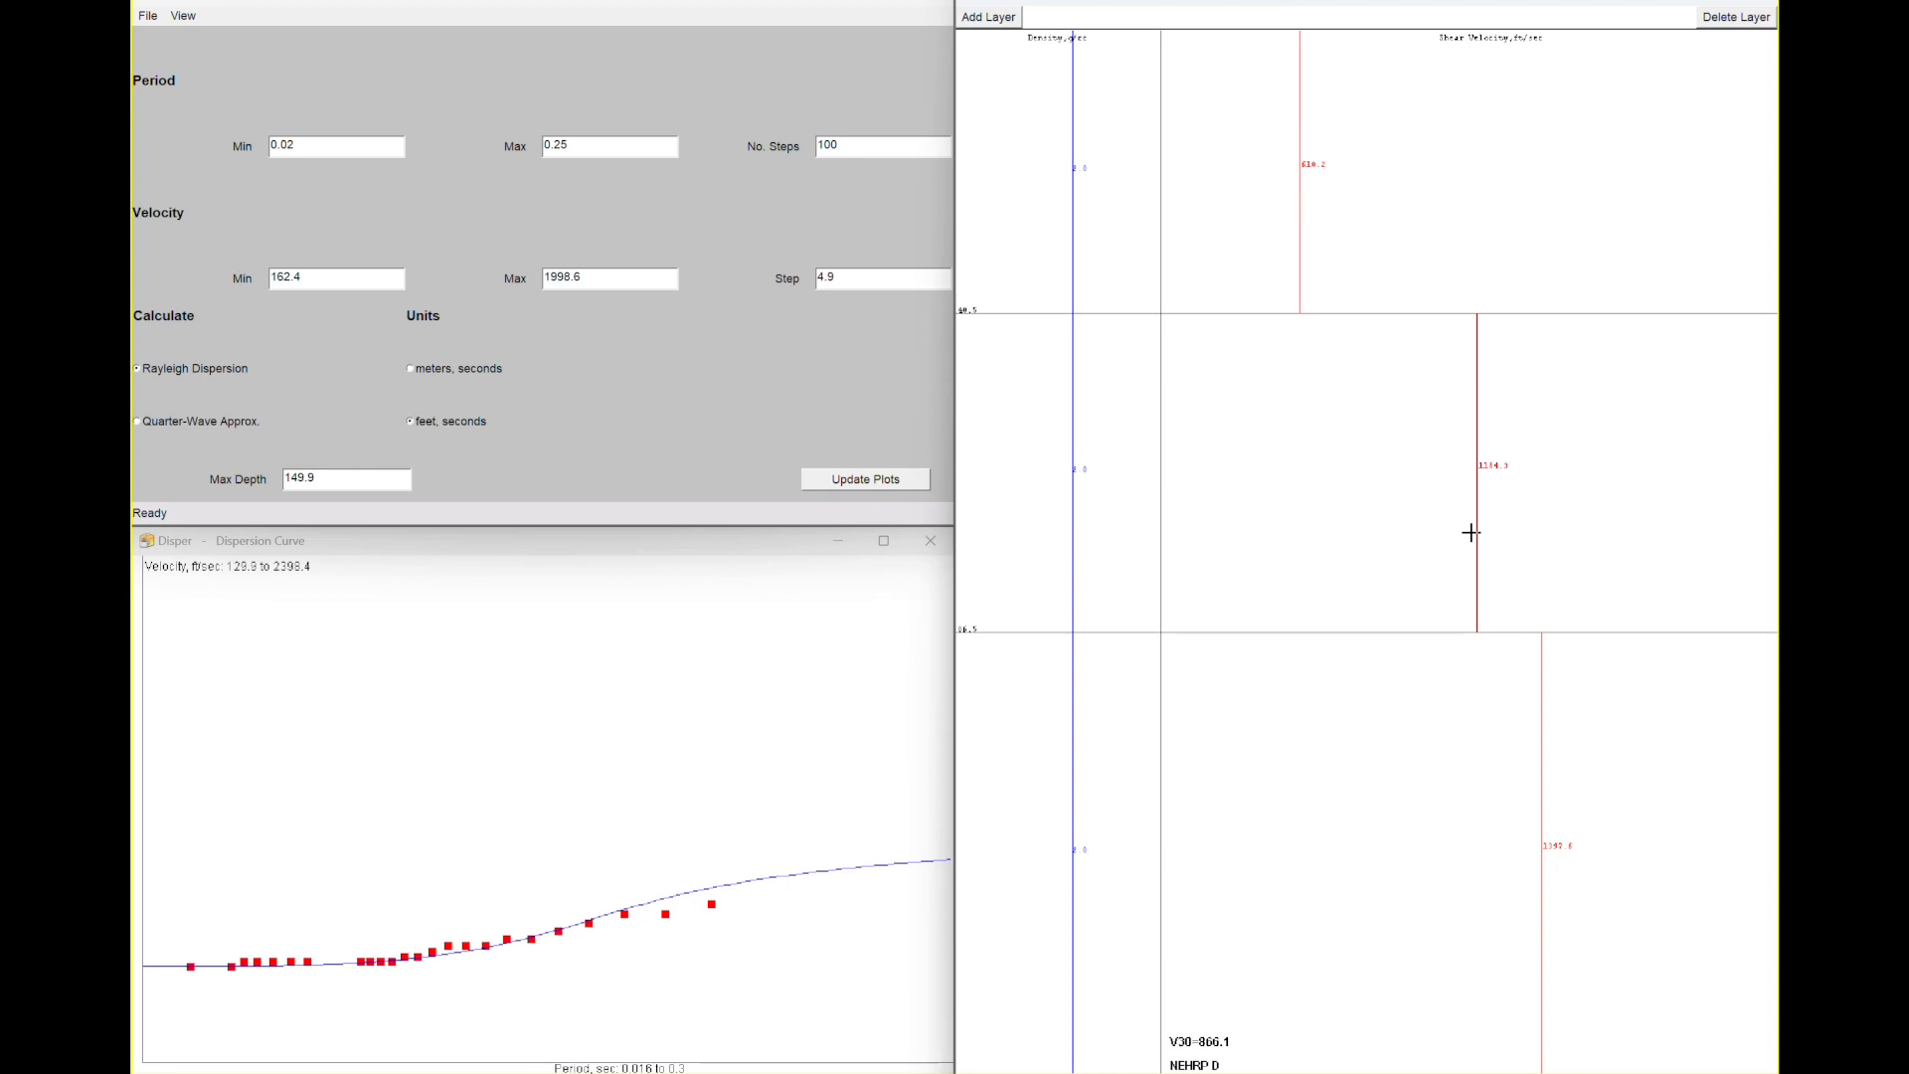
drag(1475, 521, 1498, 526)
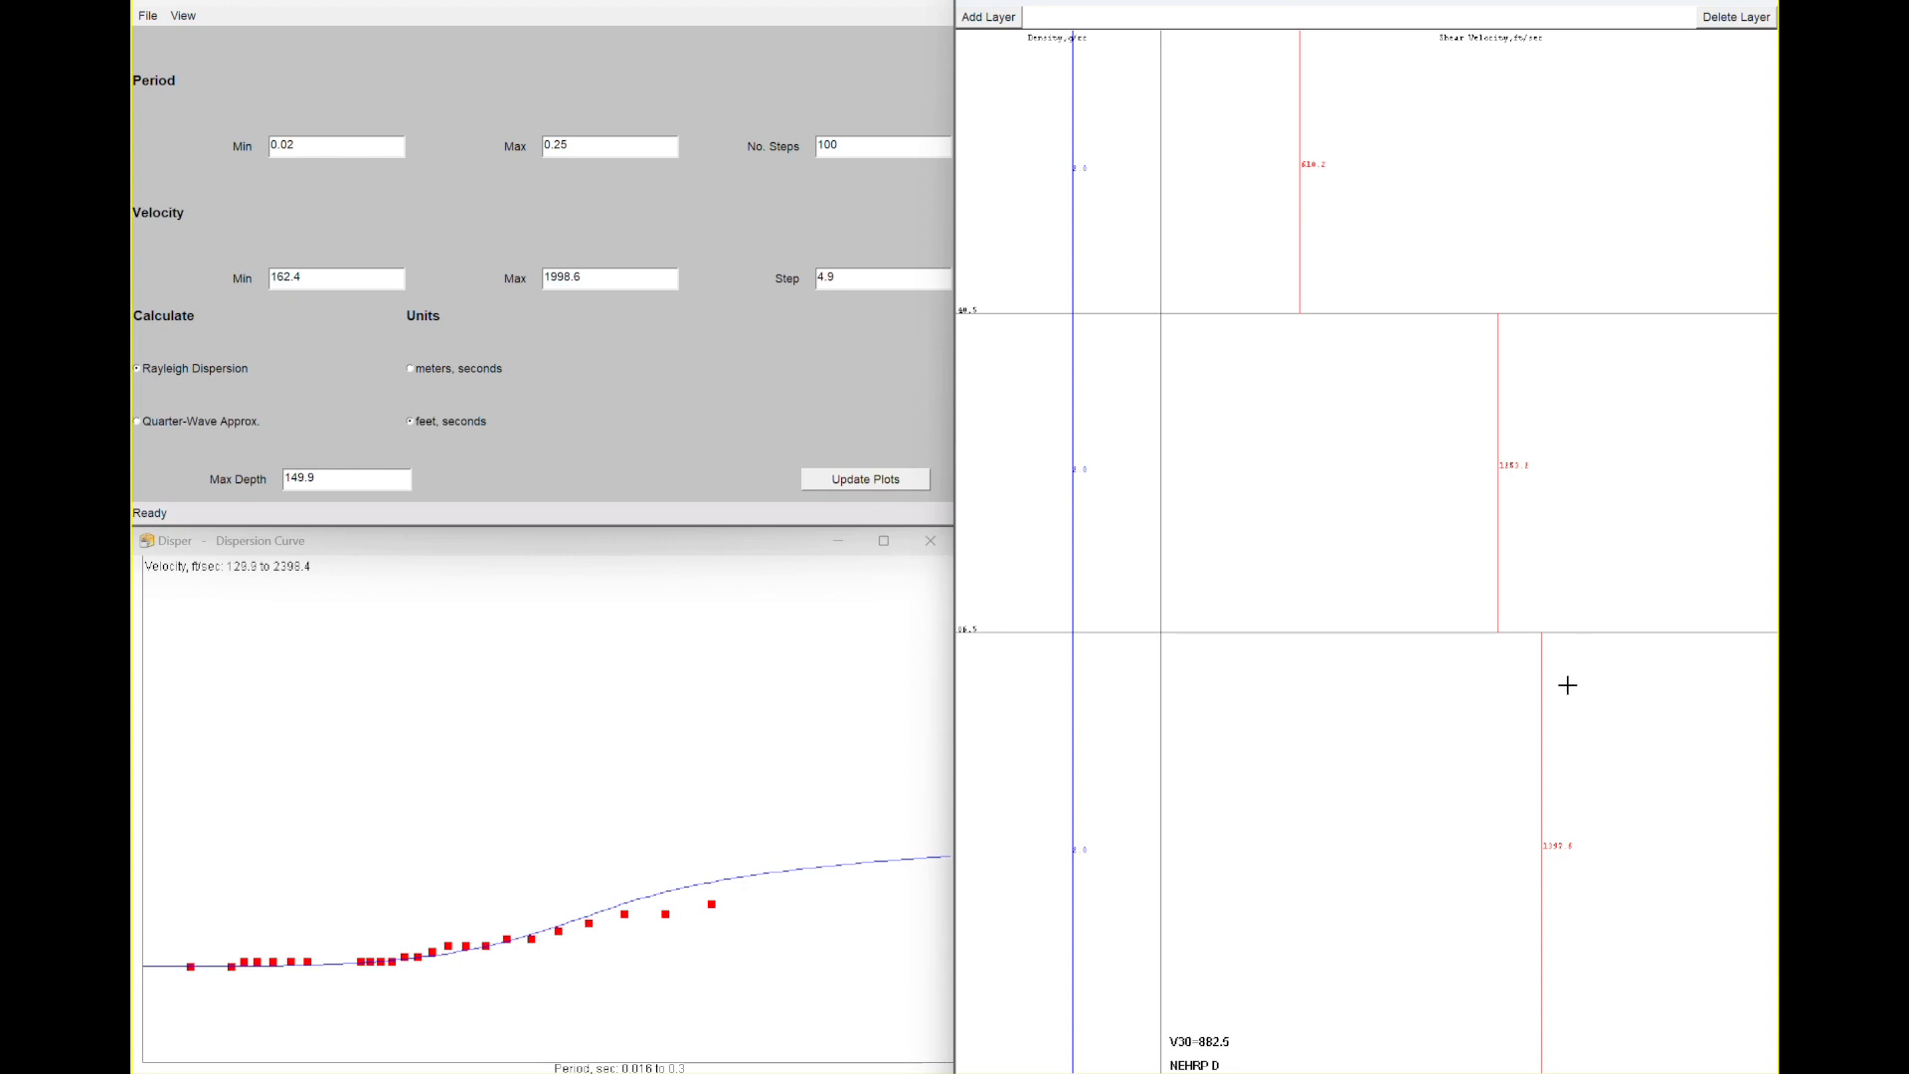
drag(1541, 689, 1506, 706)
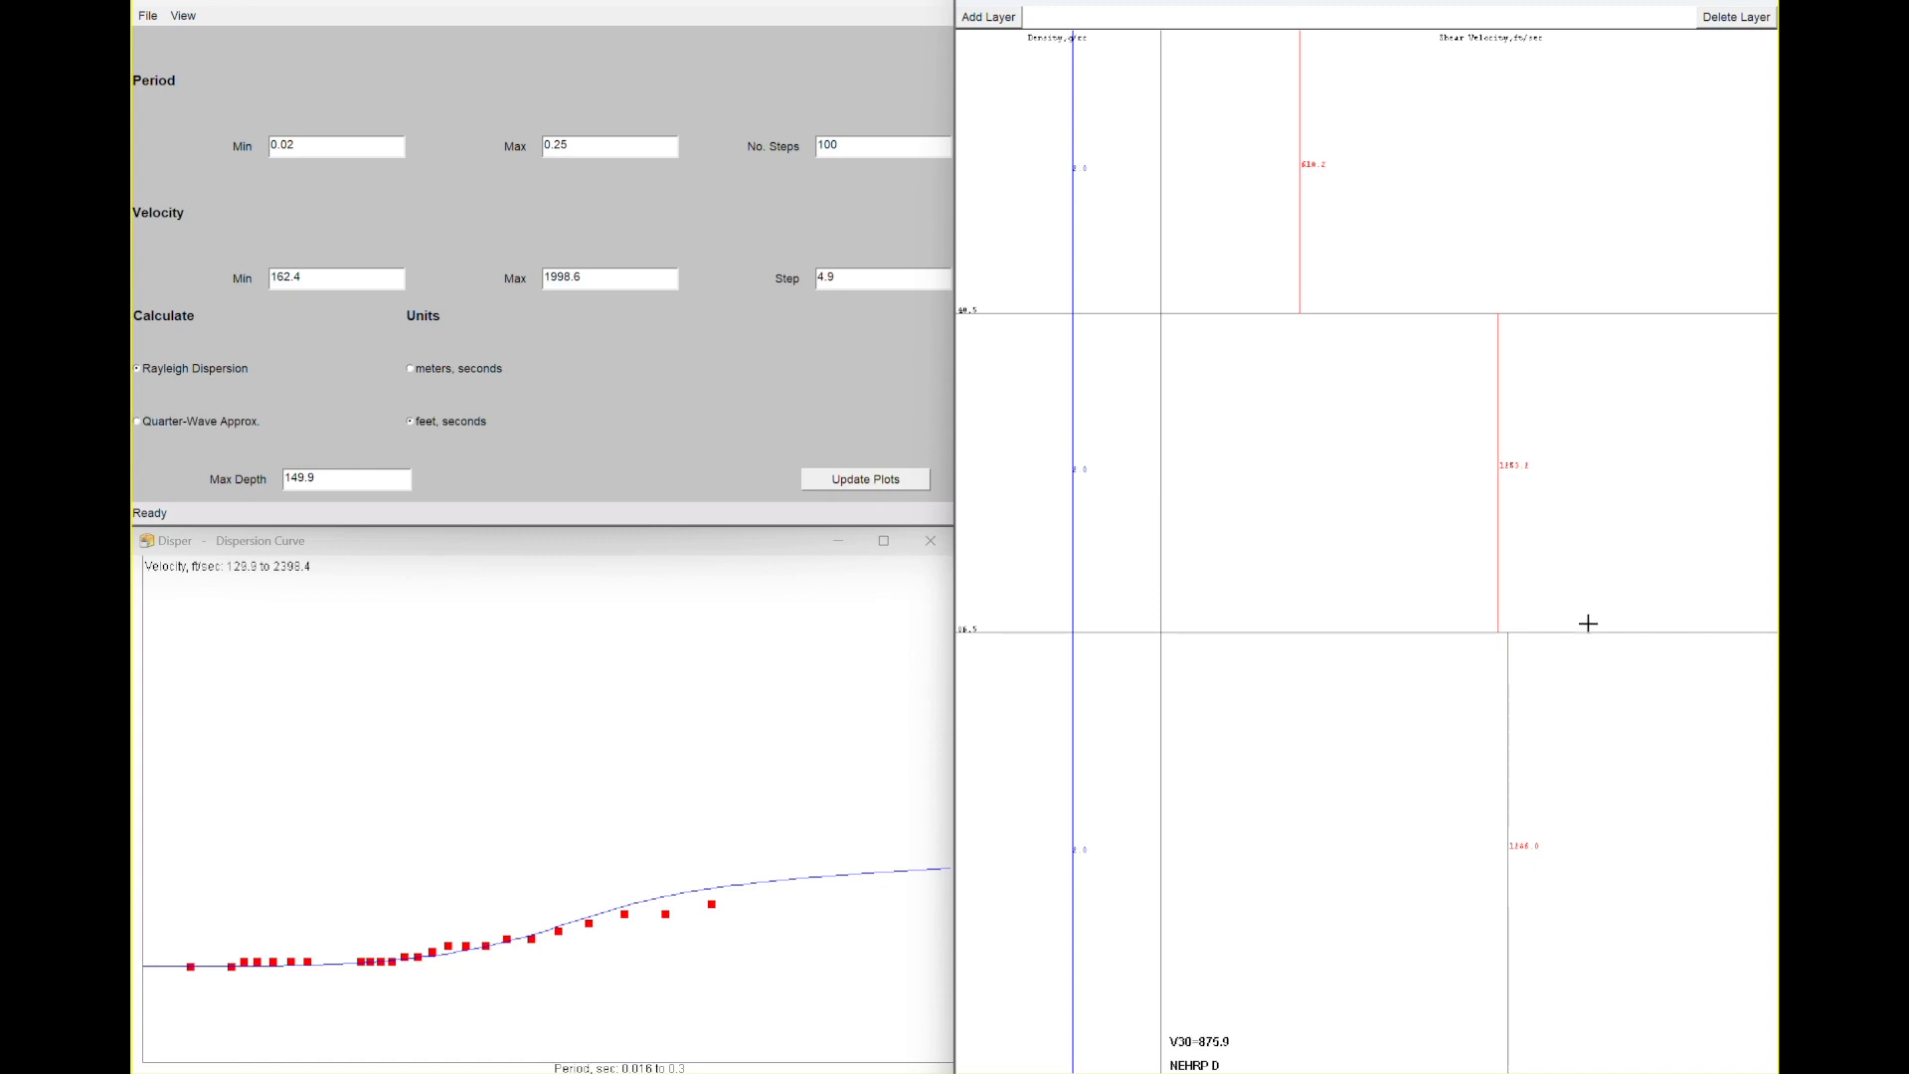
drag(1589, 632, 1601, 925)
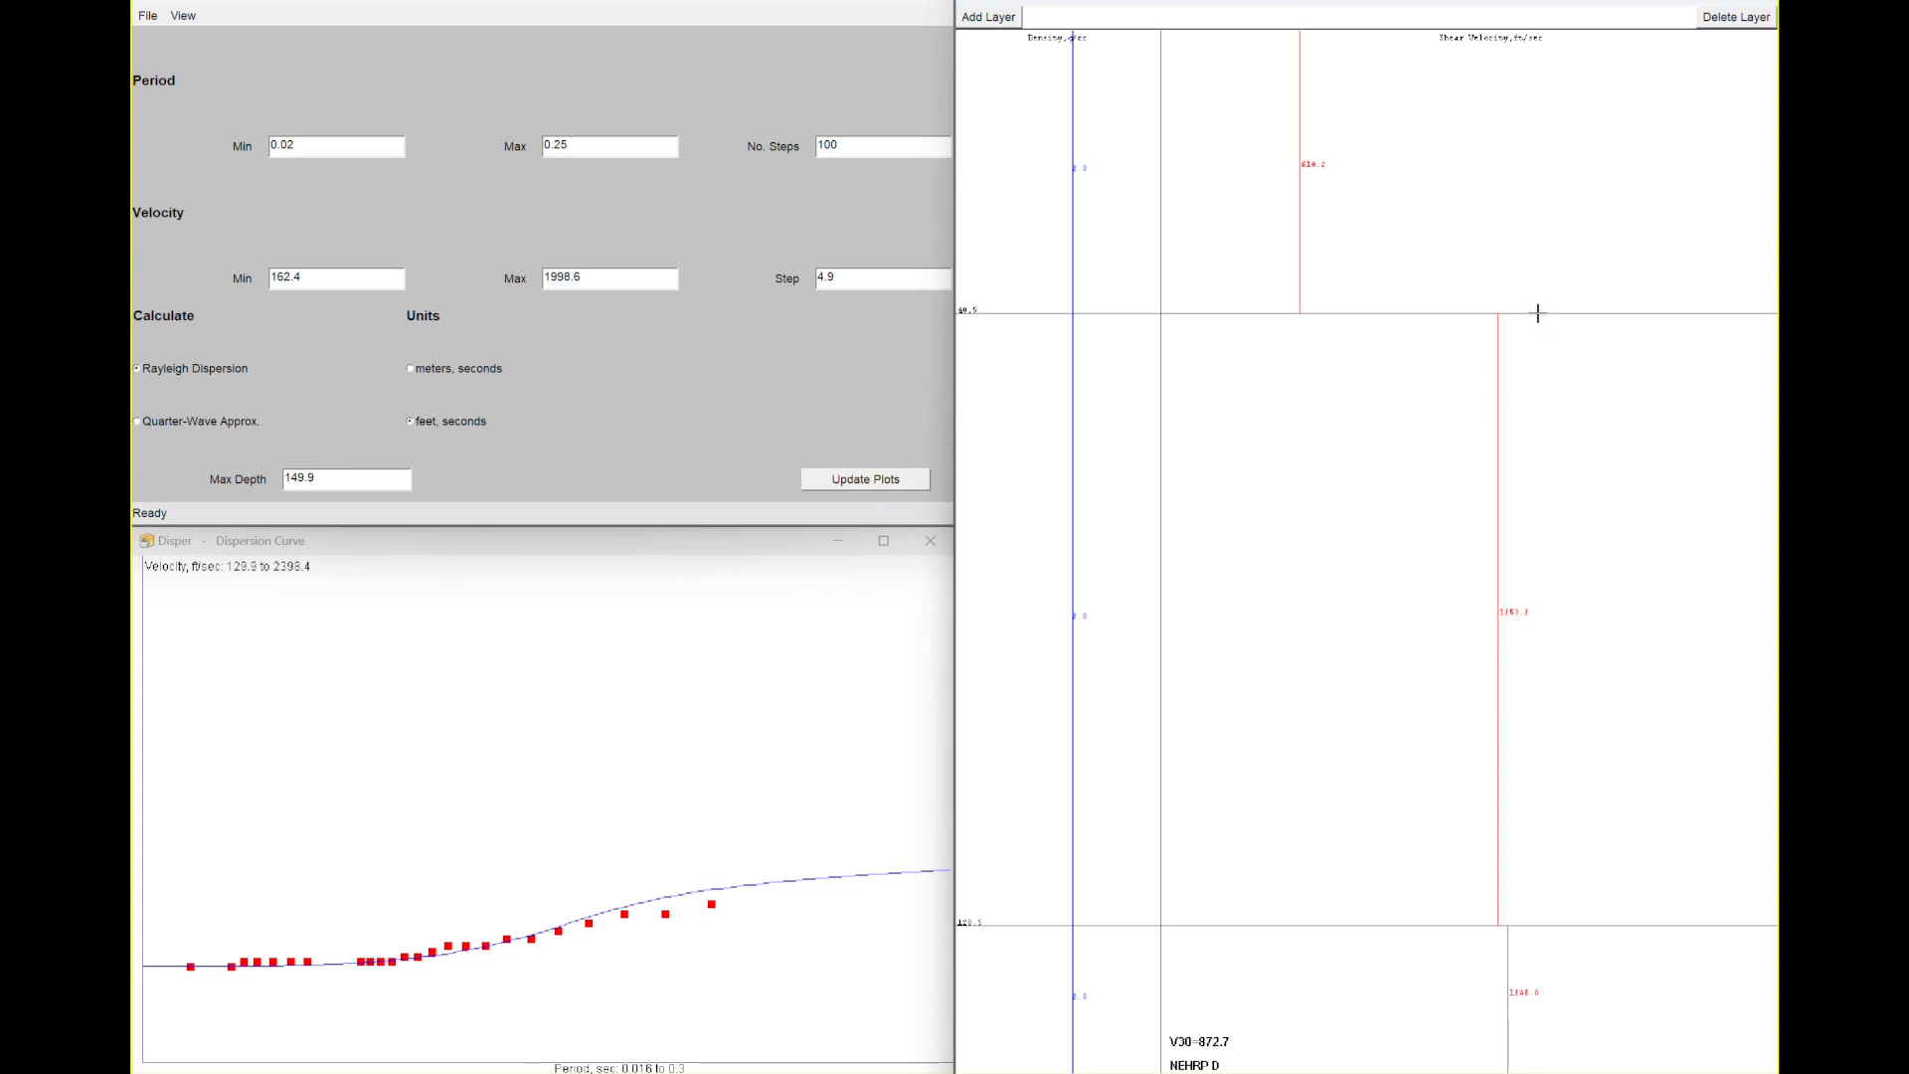
- Refine the layer depths and velocities until the theoretical dispersion curve matches the picked points
drag(1537, 312, 1347, 237)
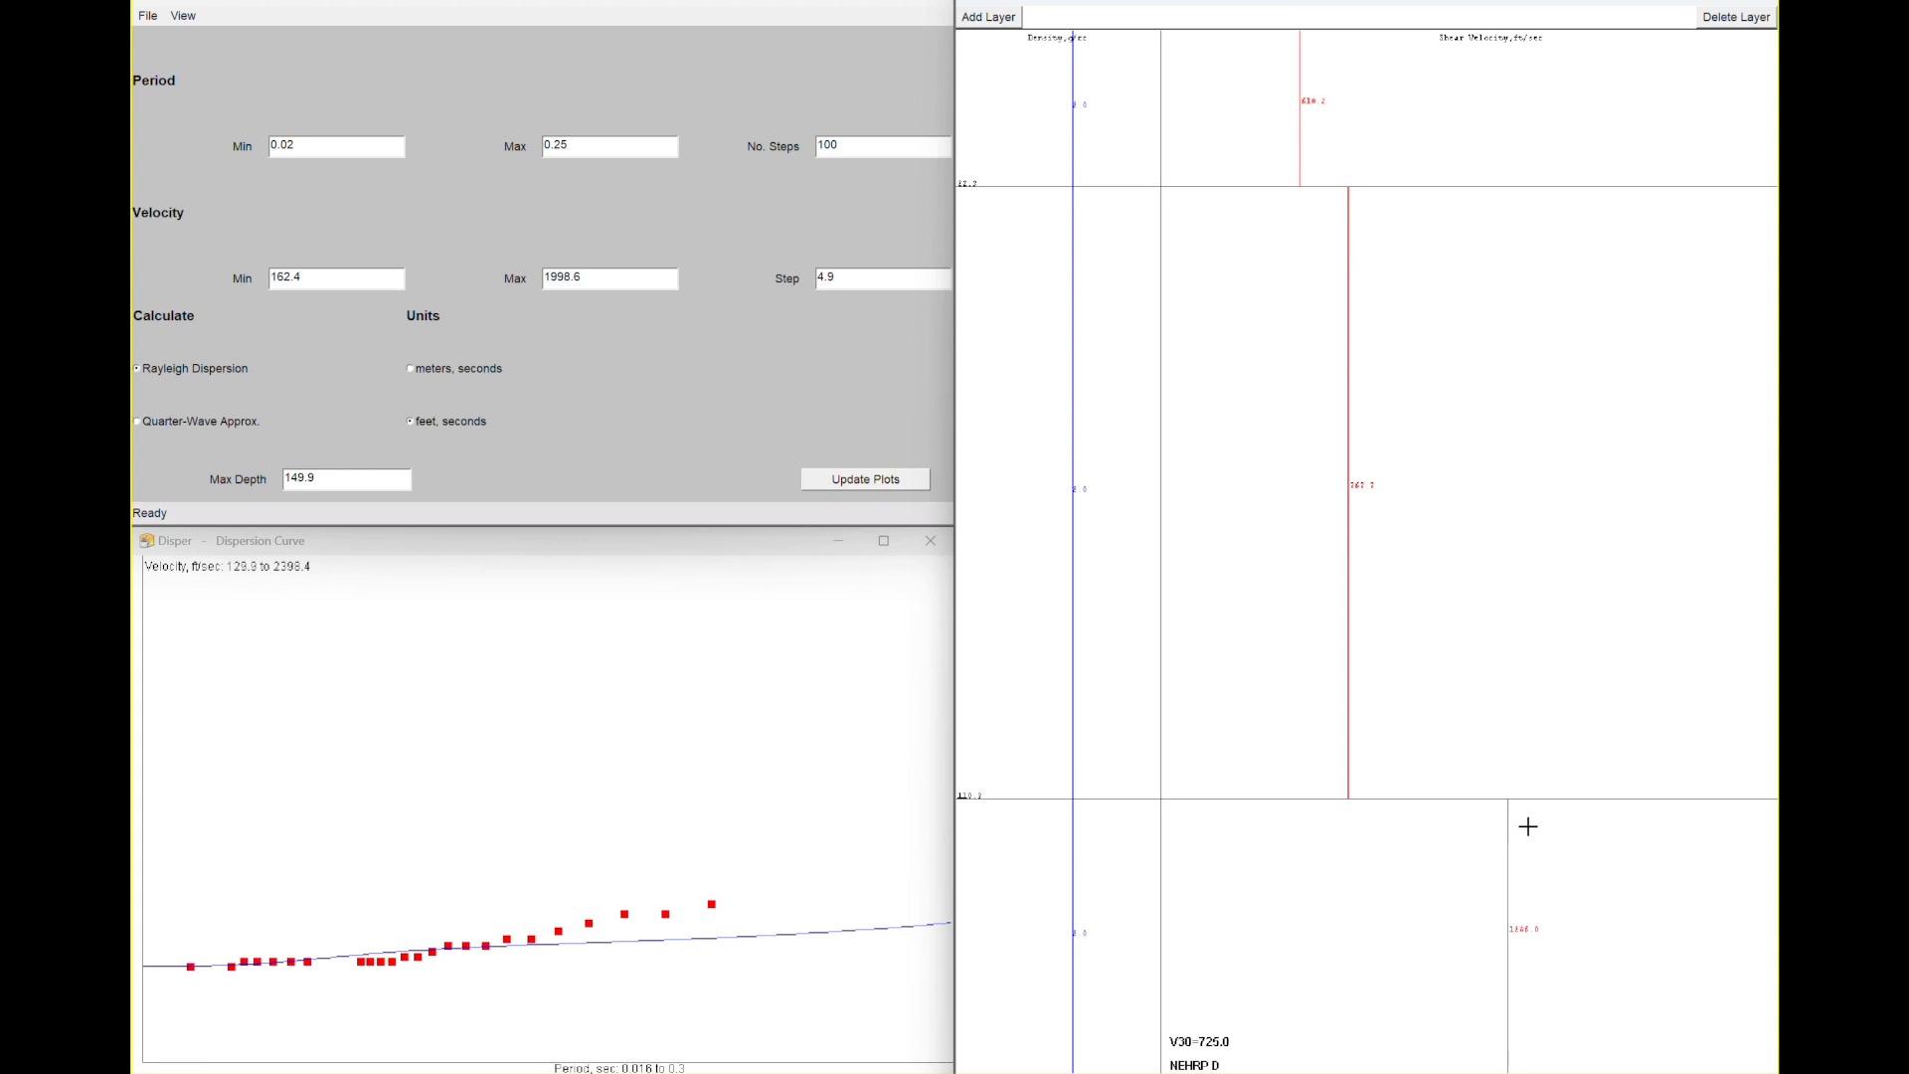
drag(1611, 797, 1585, 459)
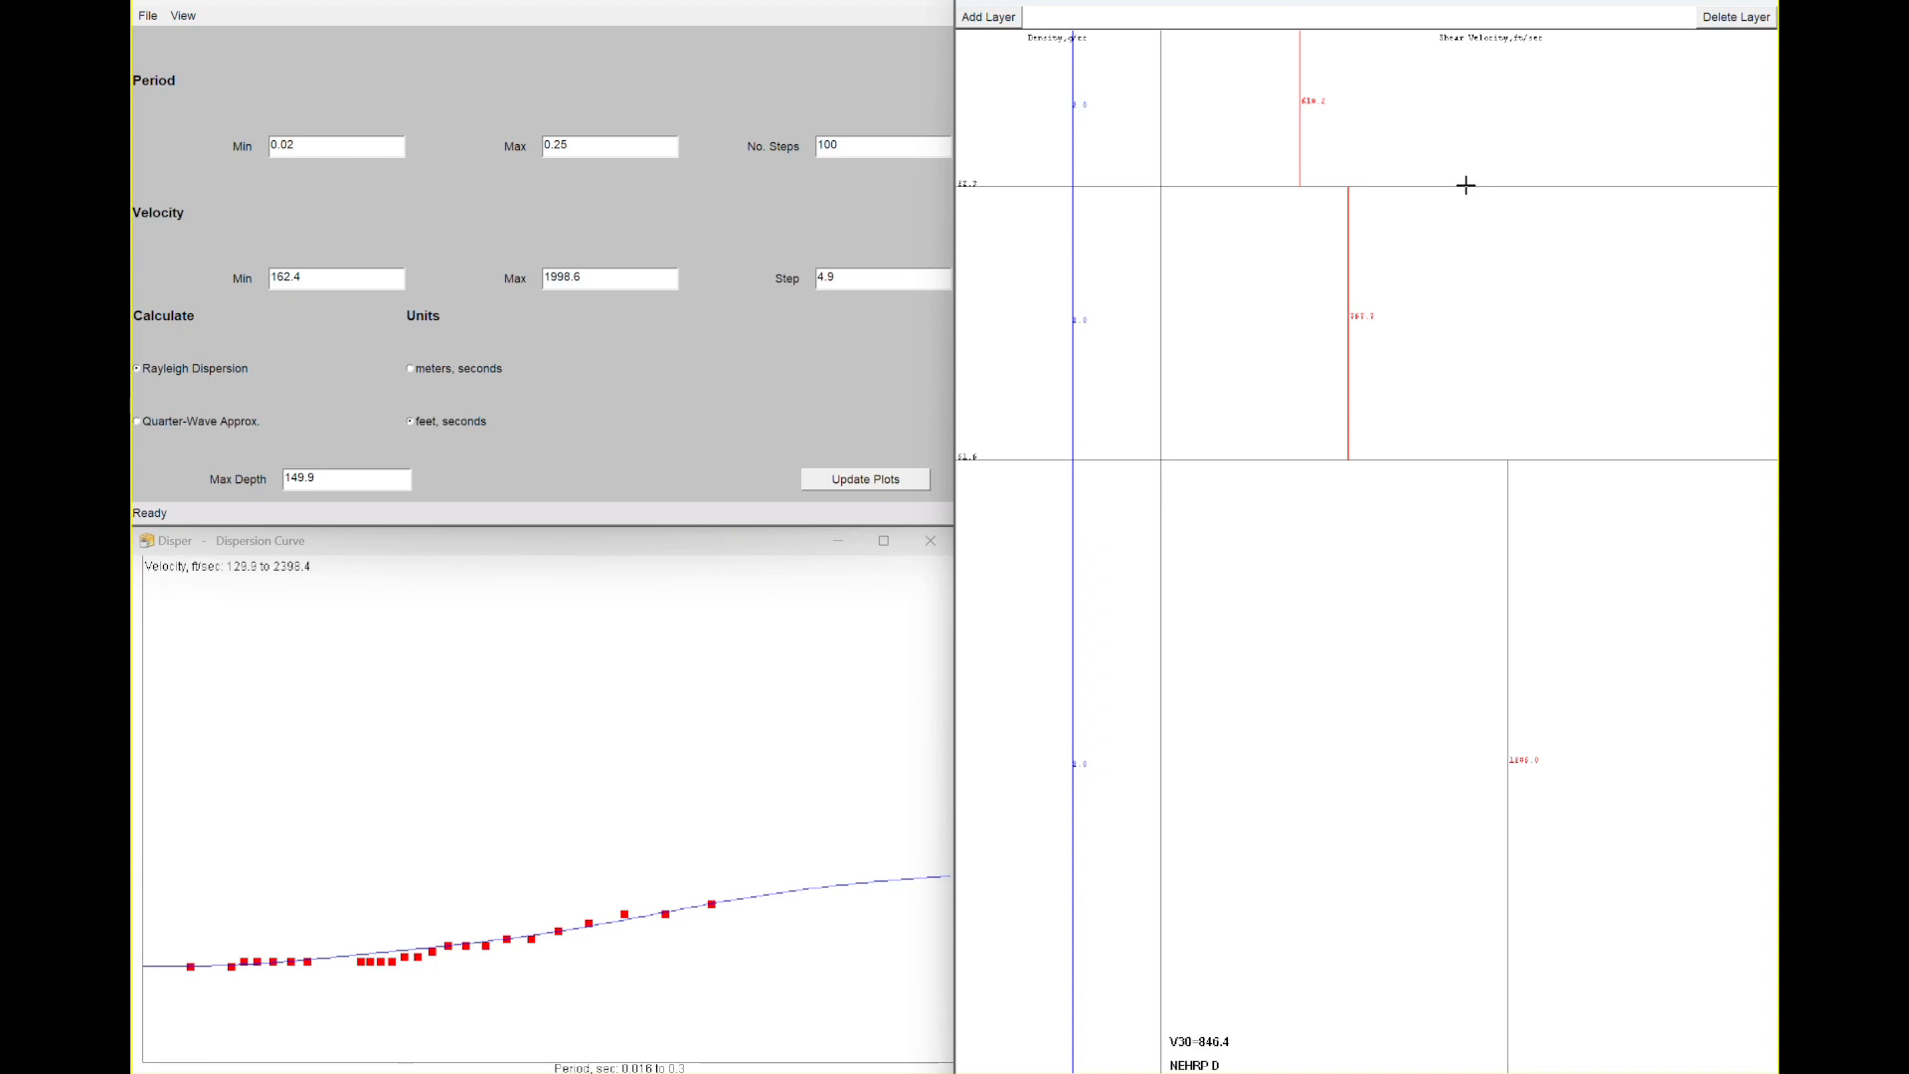
drag(1466, 185, 1464, 215)
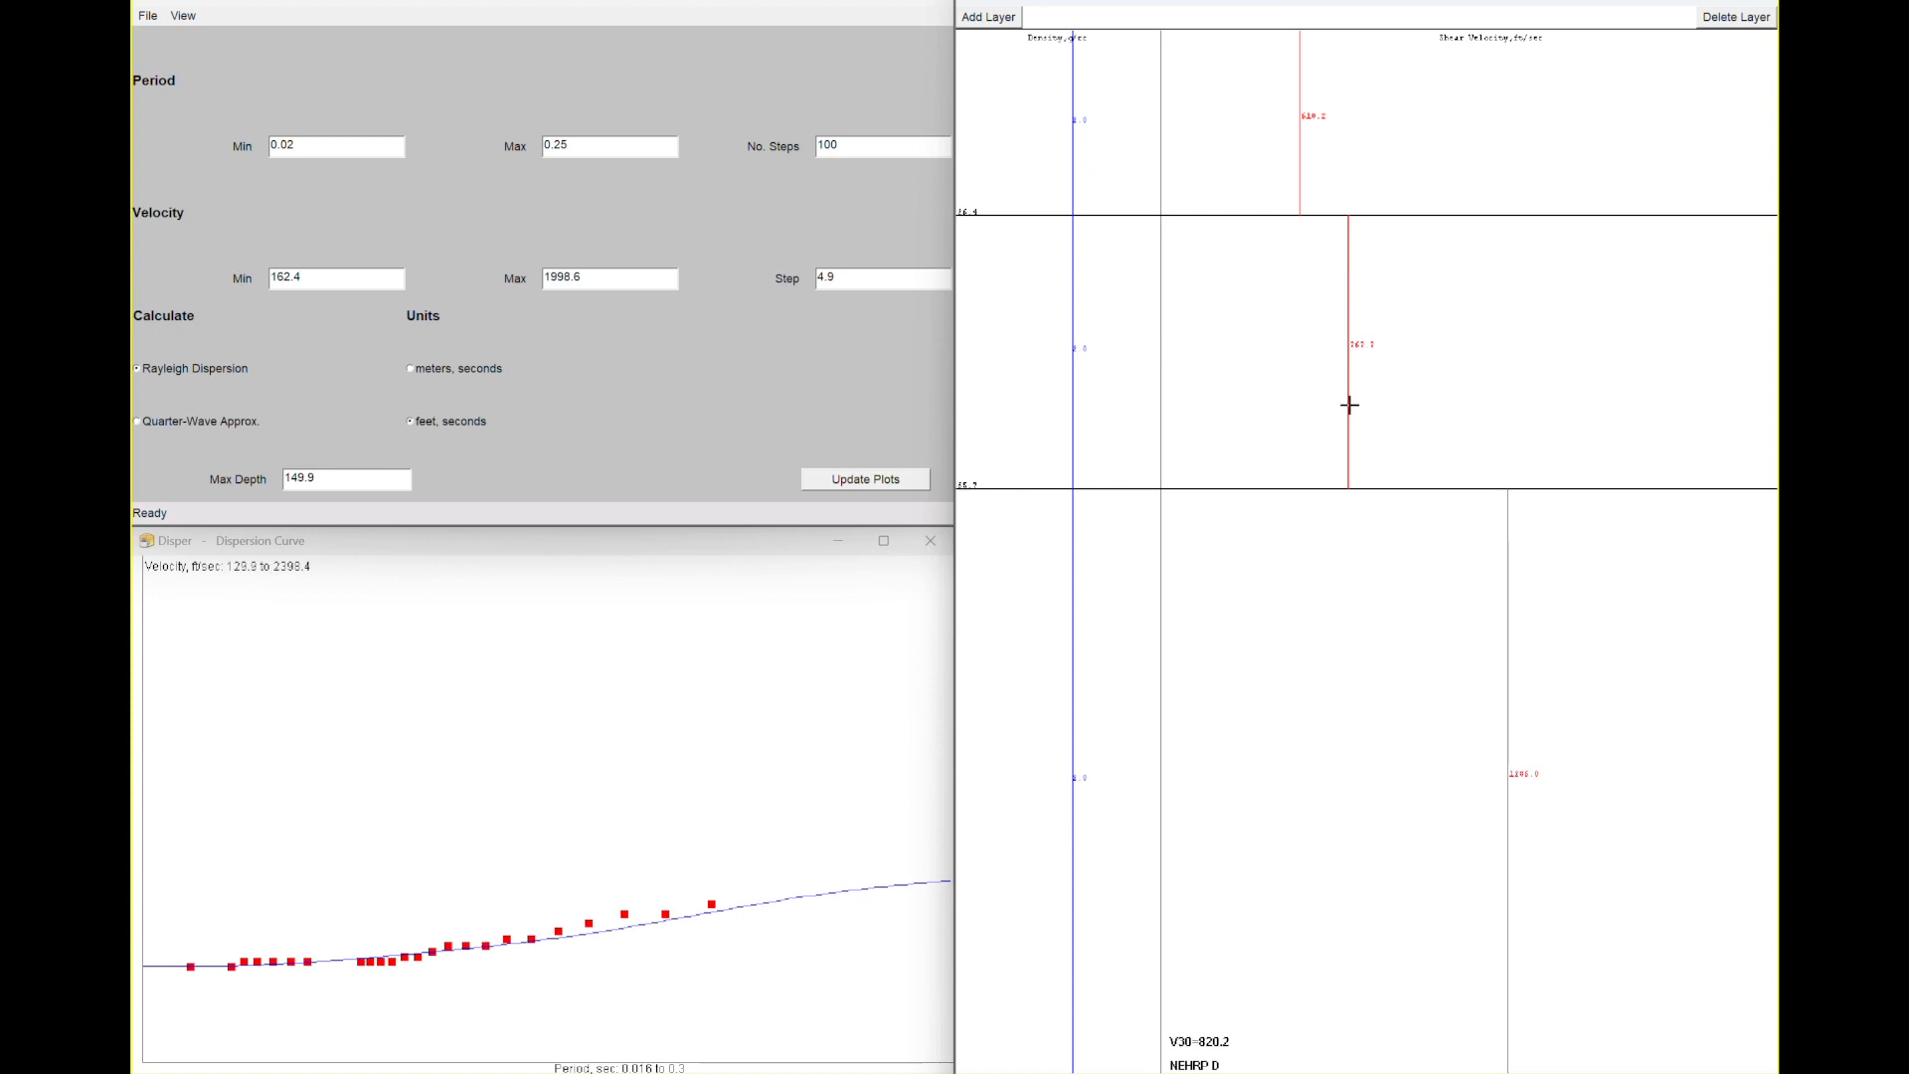
drag(1349, 405, 1350, 410)
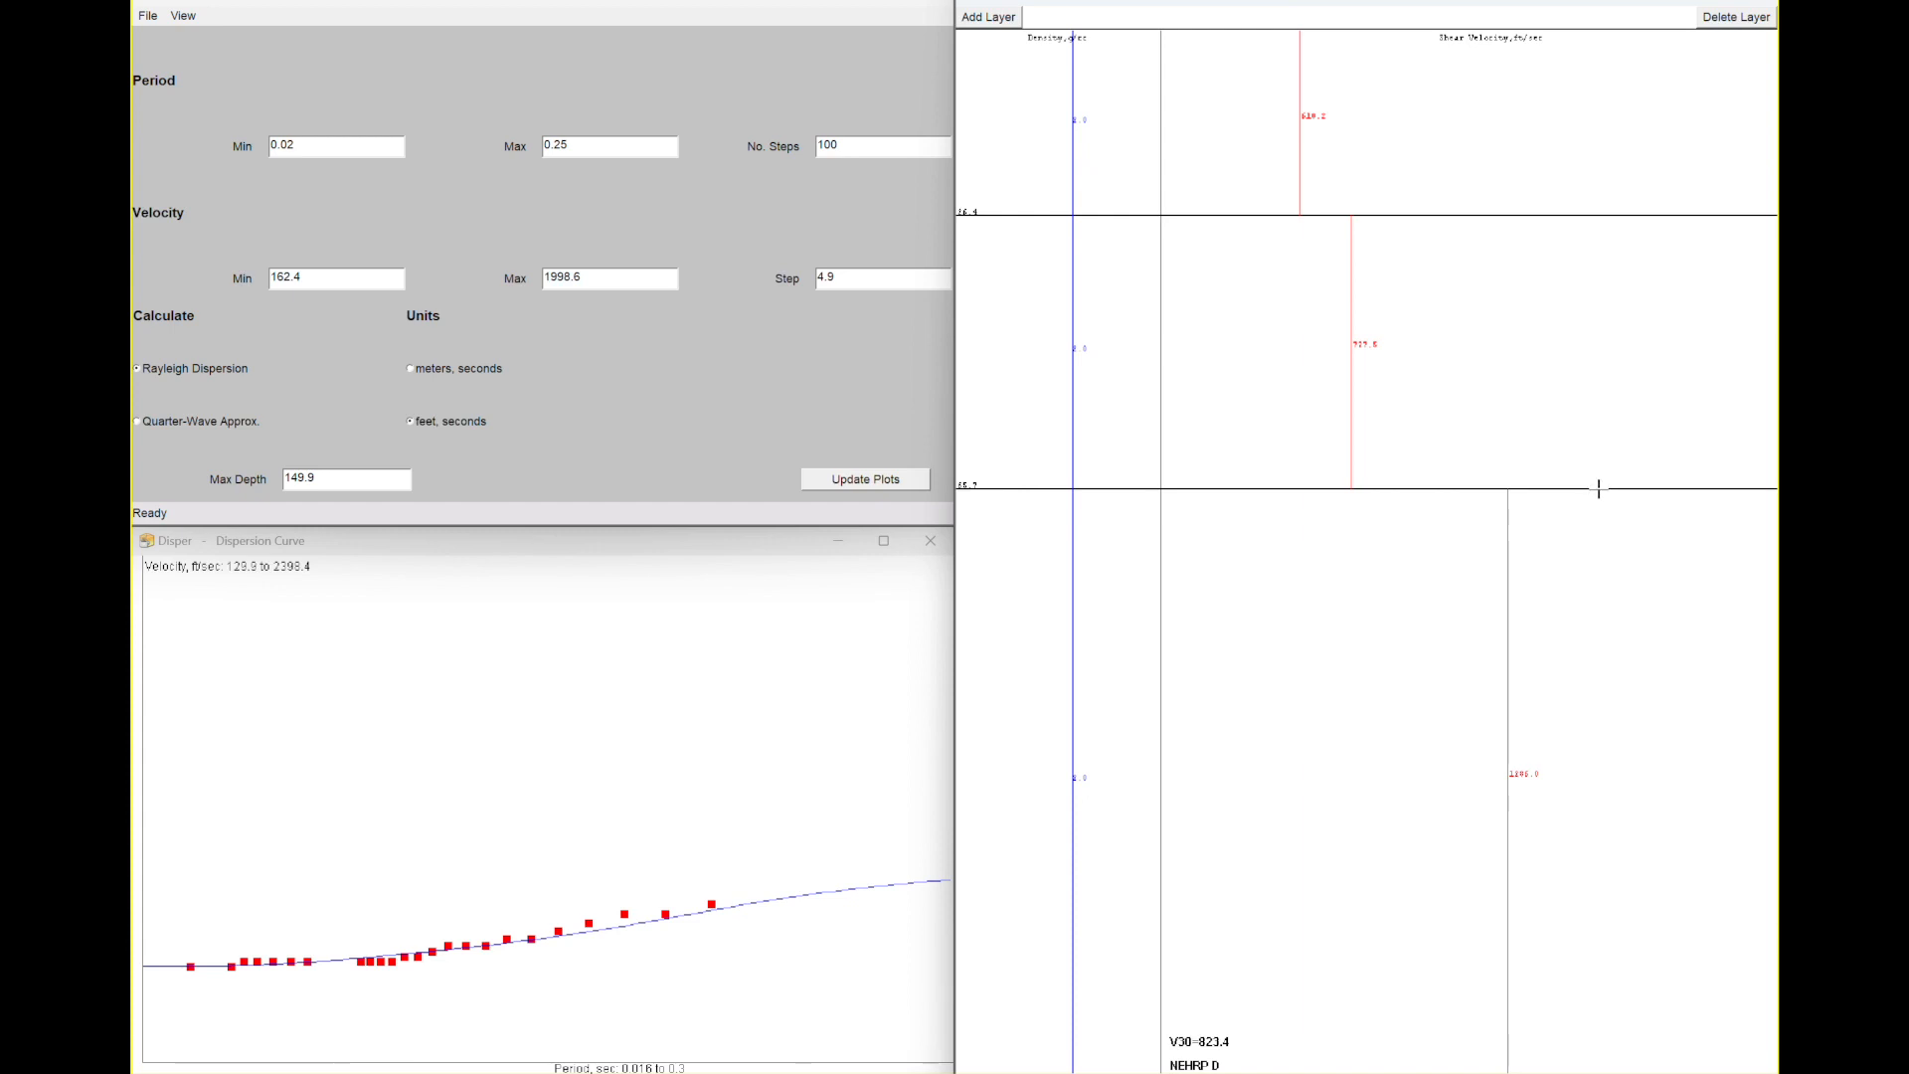
drag(1598, 487, 1598, 484)
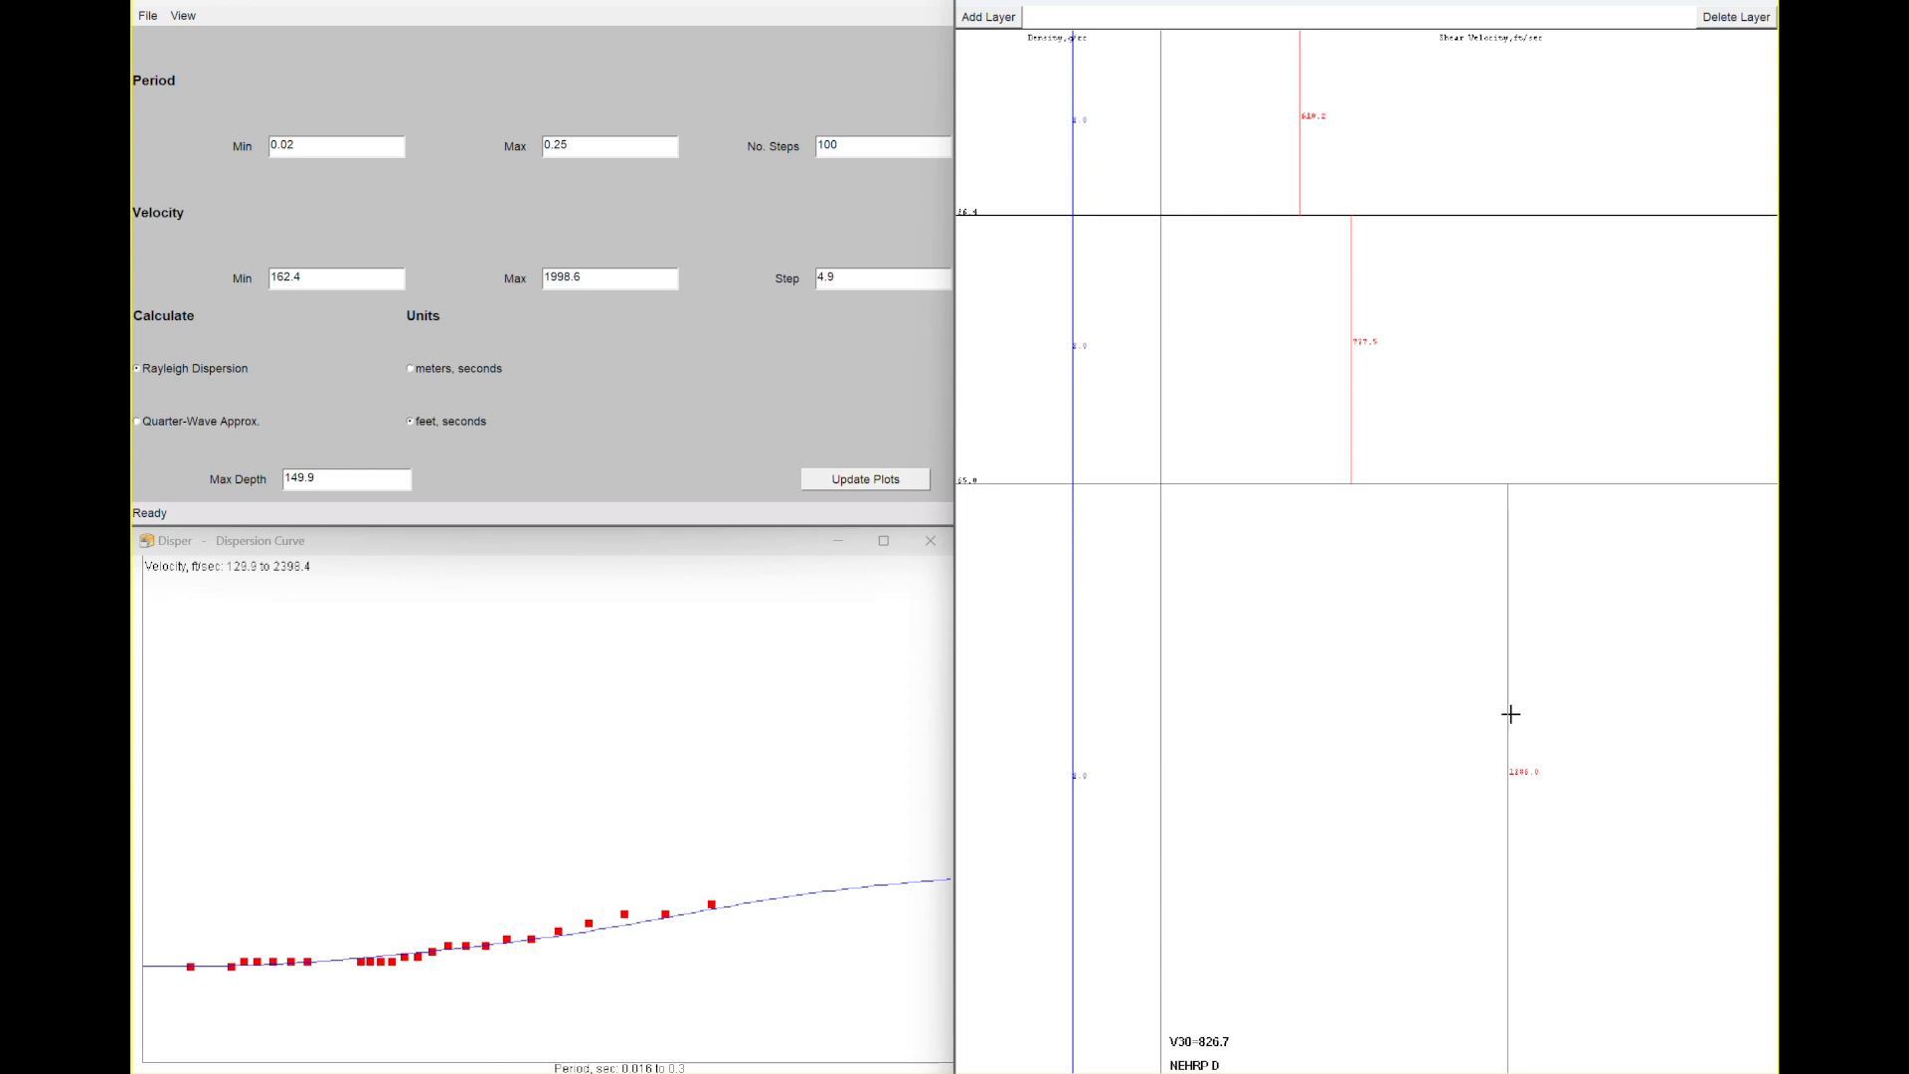
drag(1505, 712, 1486, 712)
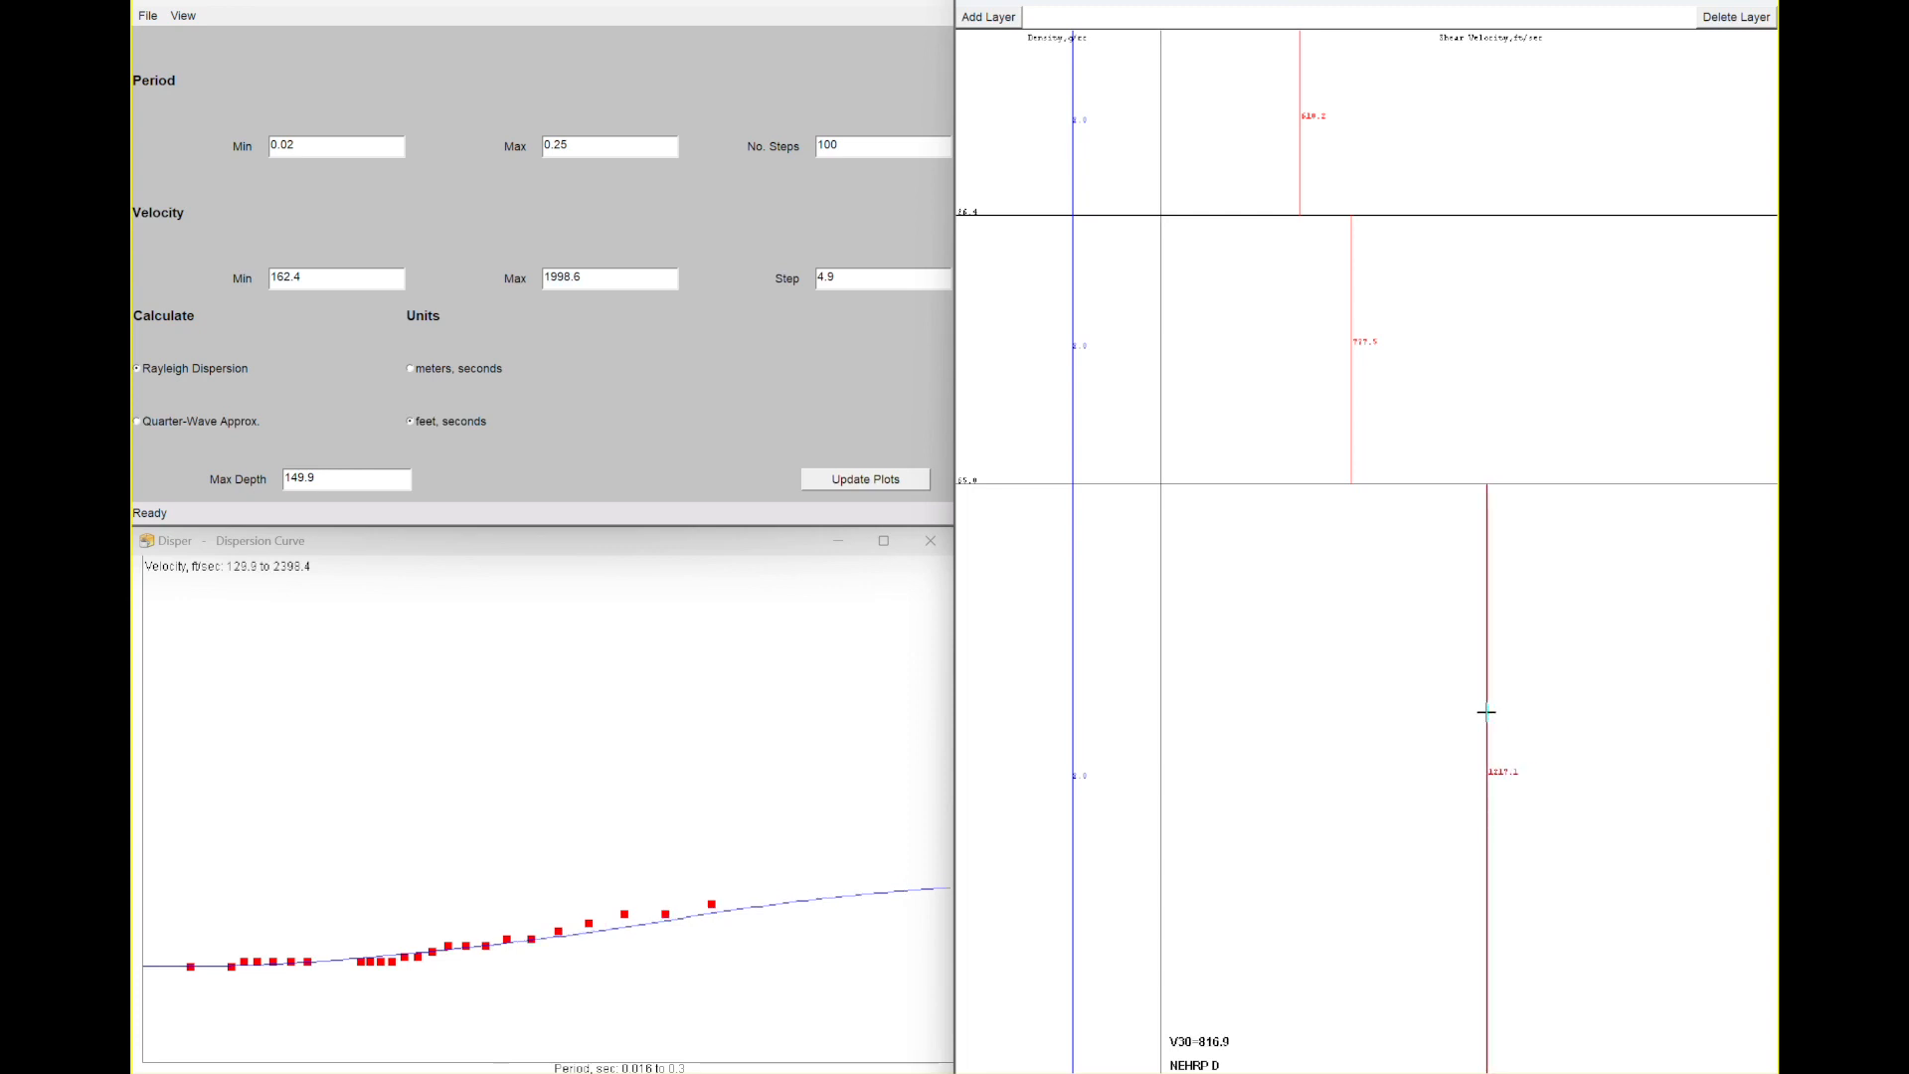
drag(1486, 712, 1504, 716)
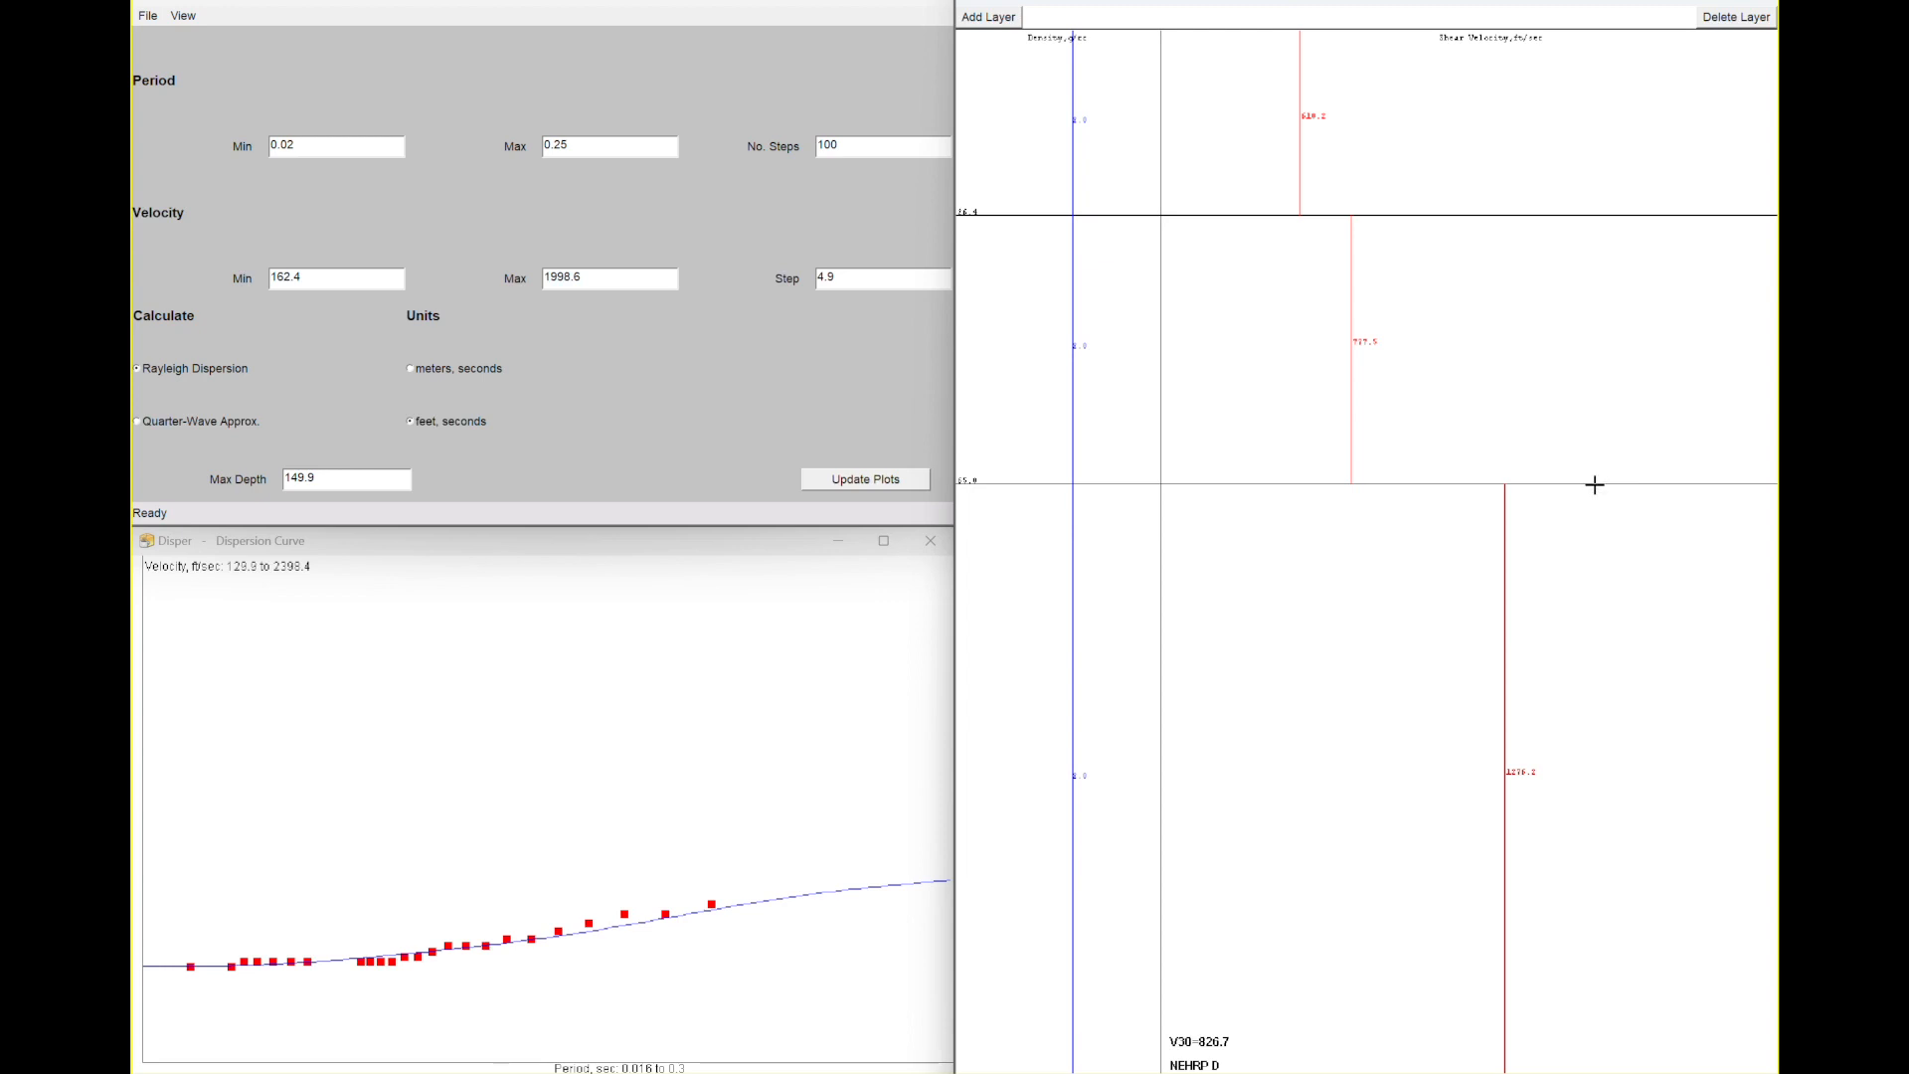
drag(1591, 480, 1582, 455)
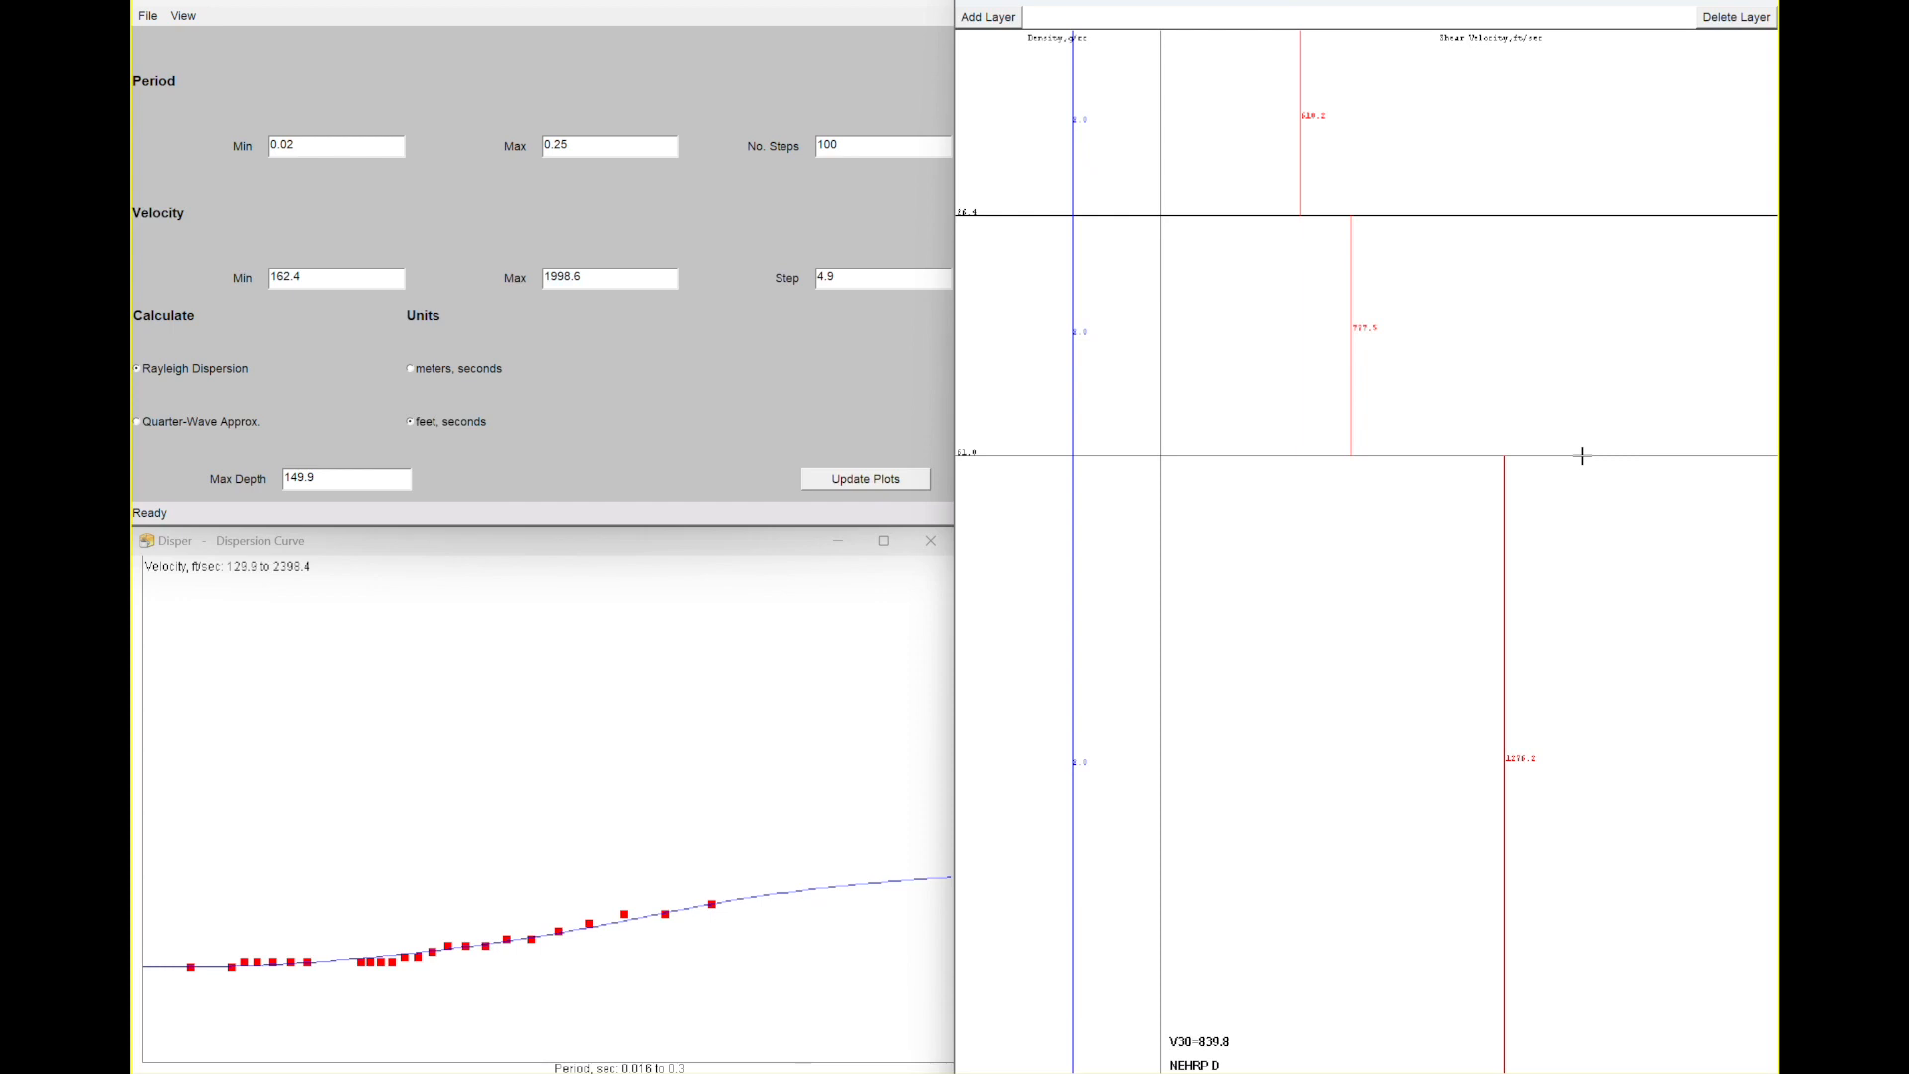
- Save the model file as Minden1-model.txt in the 1dS-Demo folder
click(147, 16)
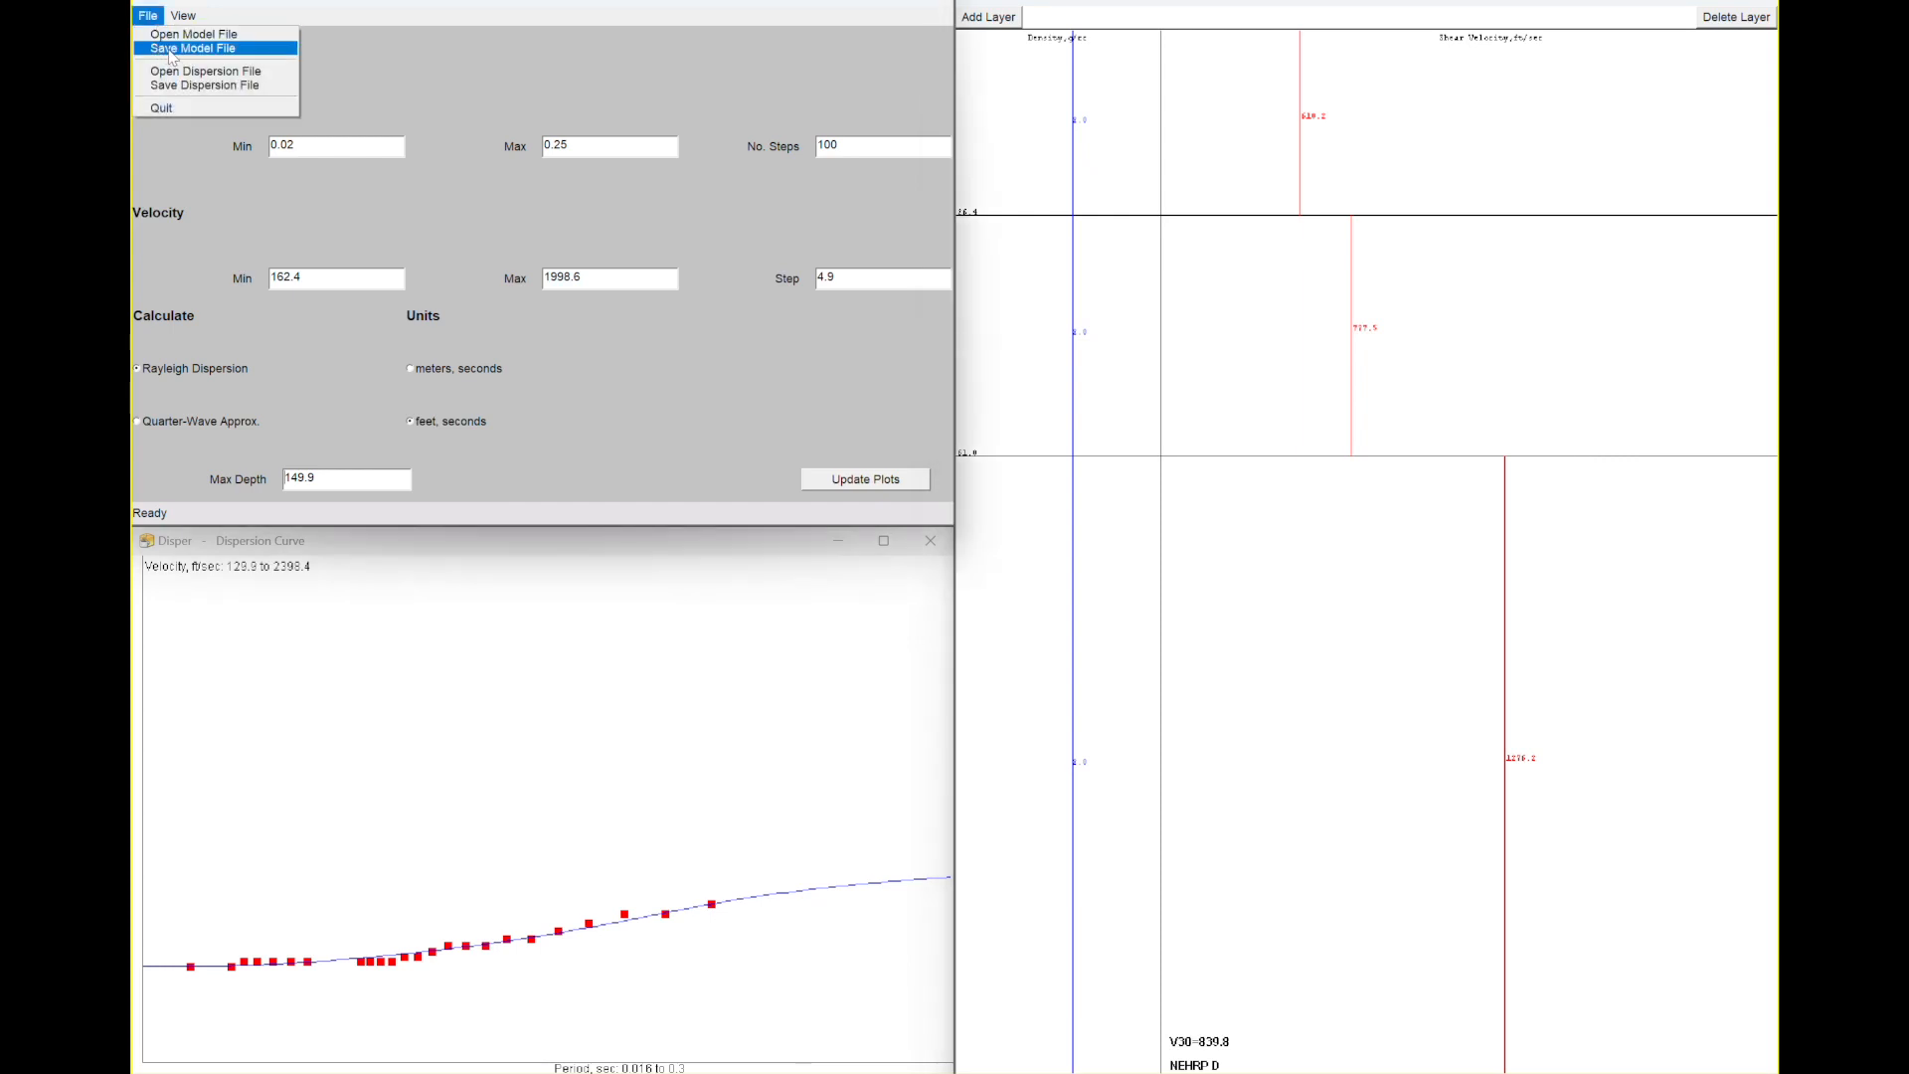
click(171, 52)
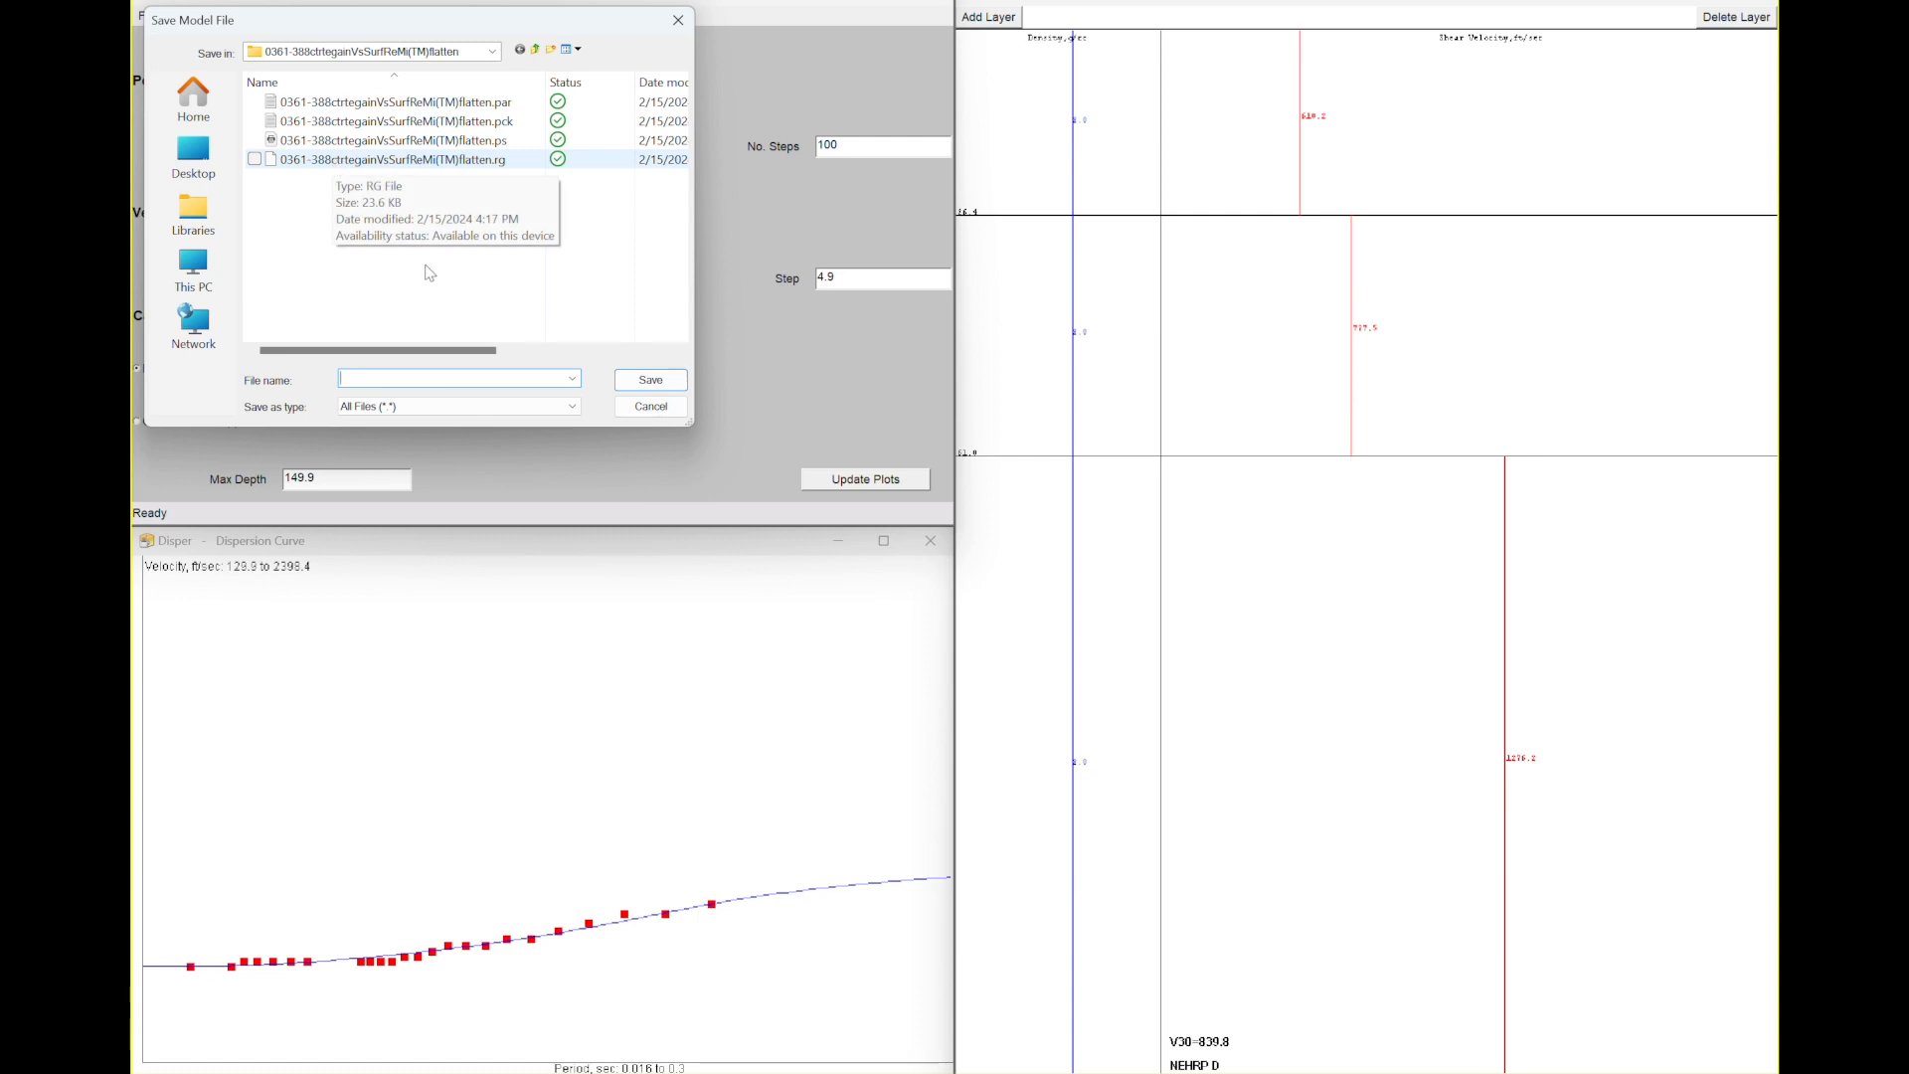
click(493, 53)
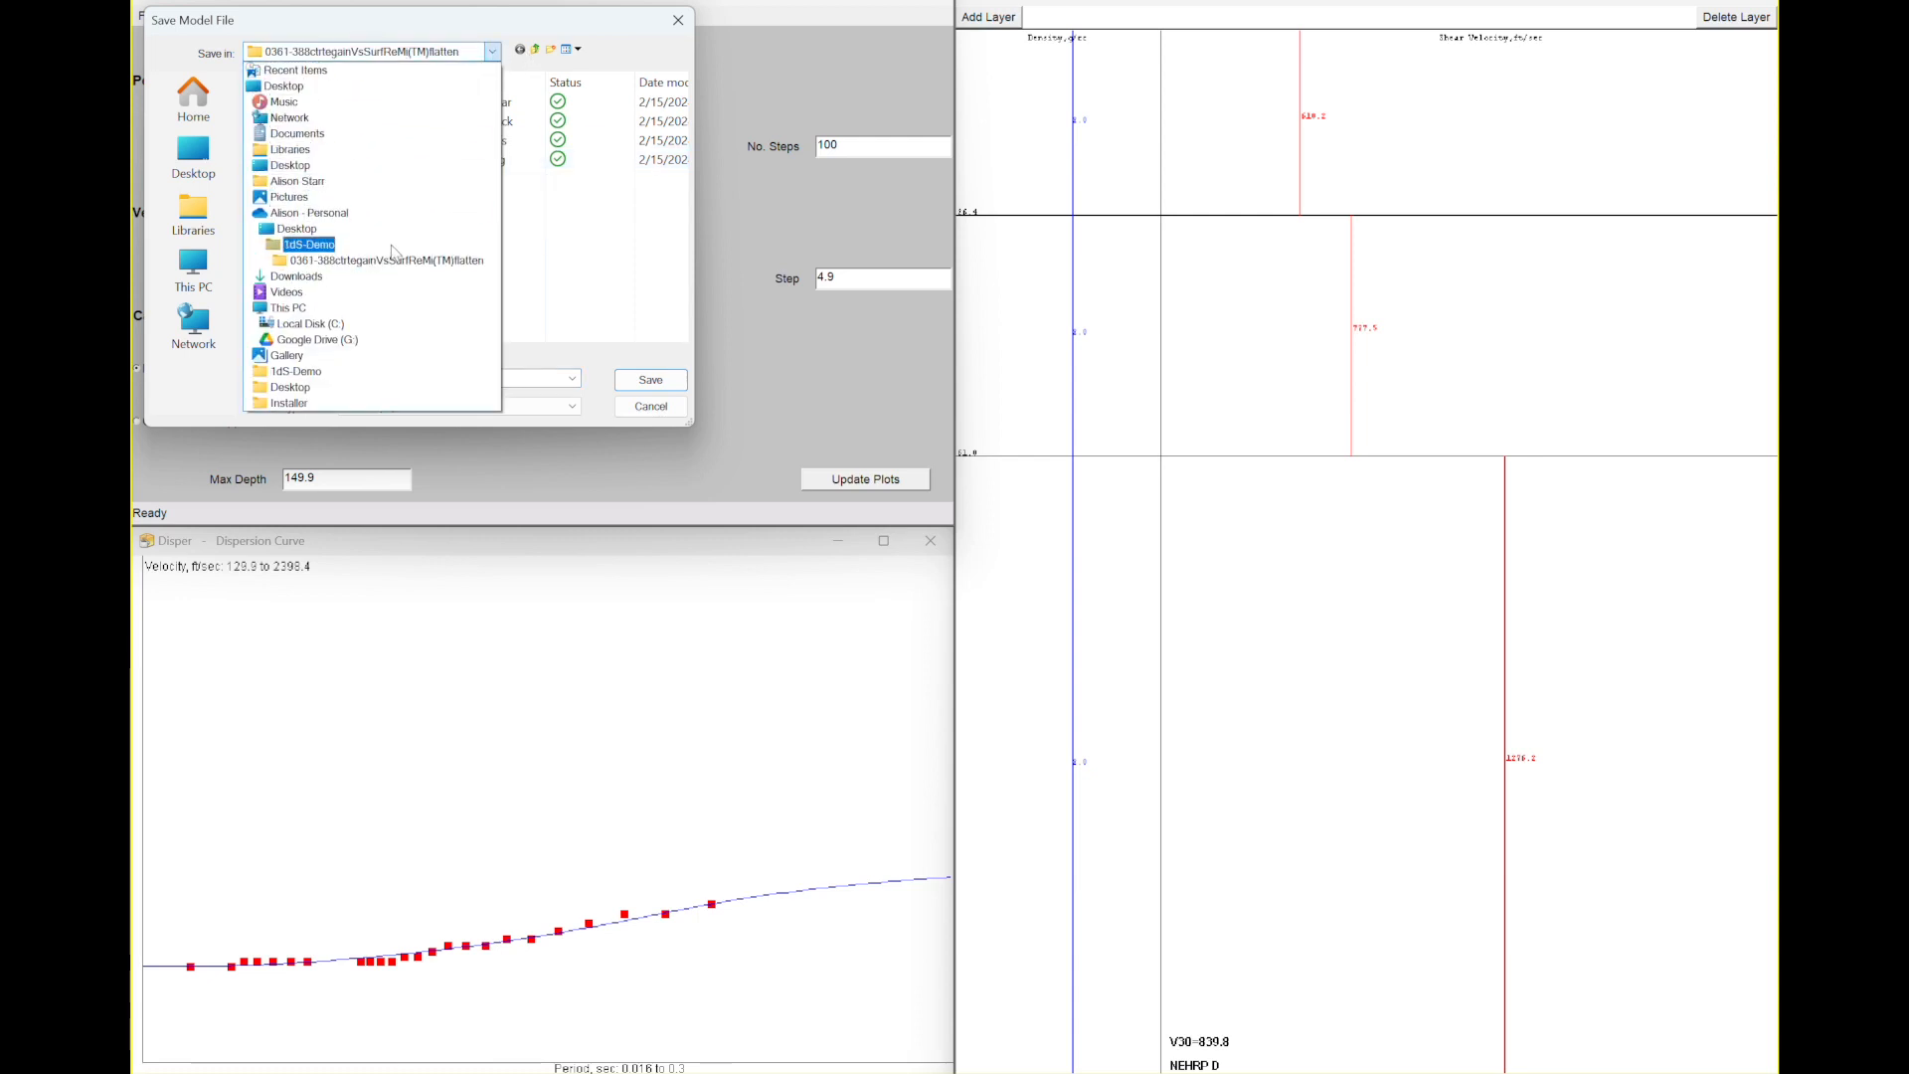
click(393, 249)
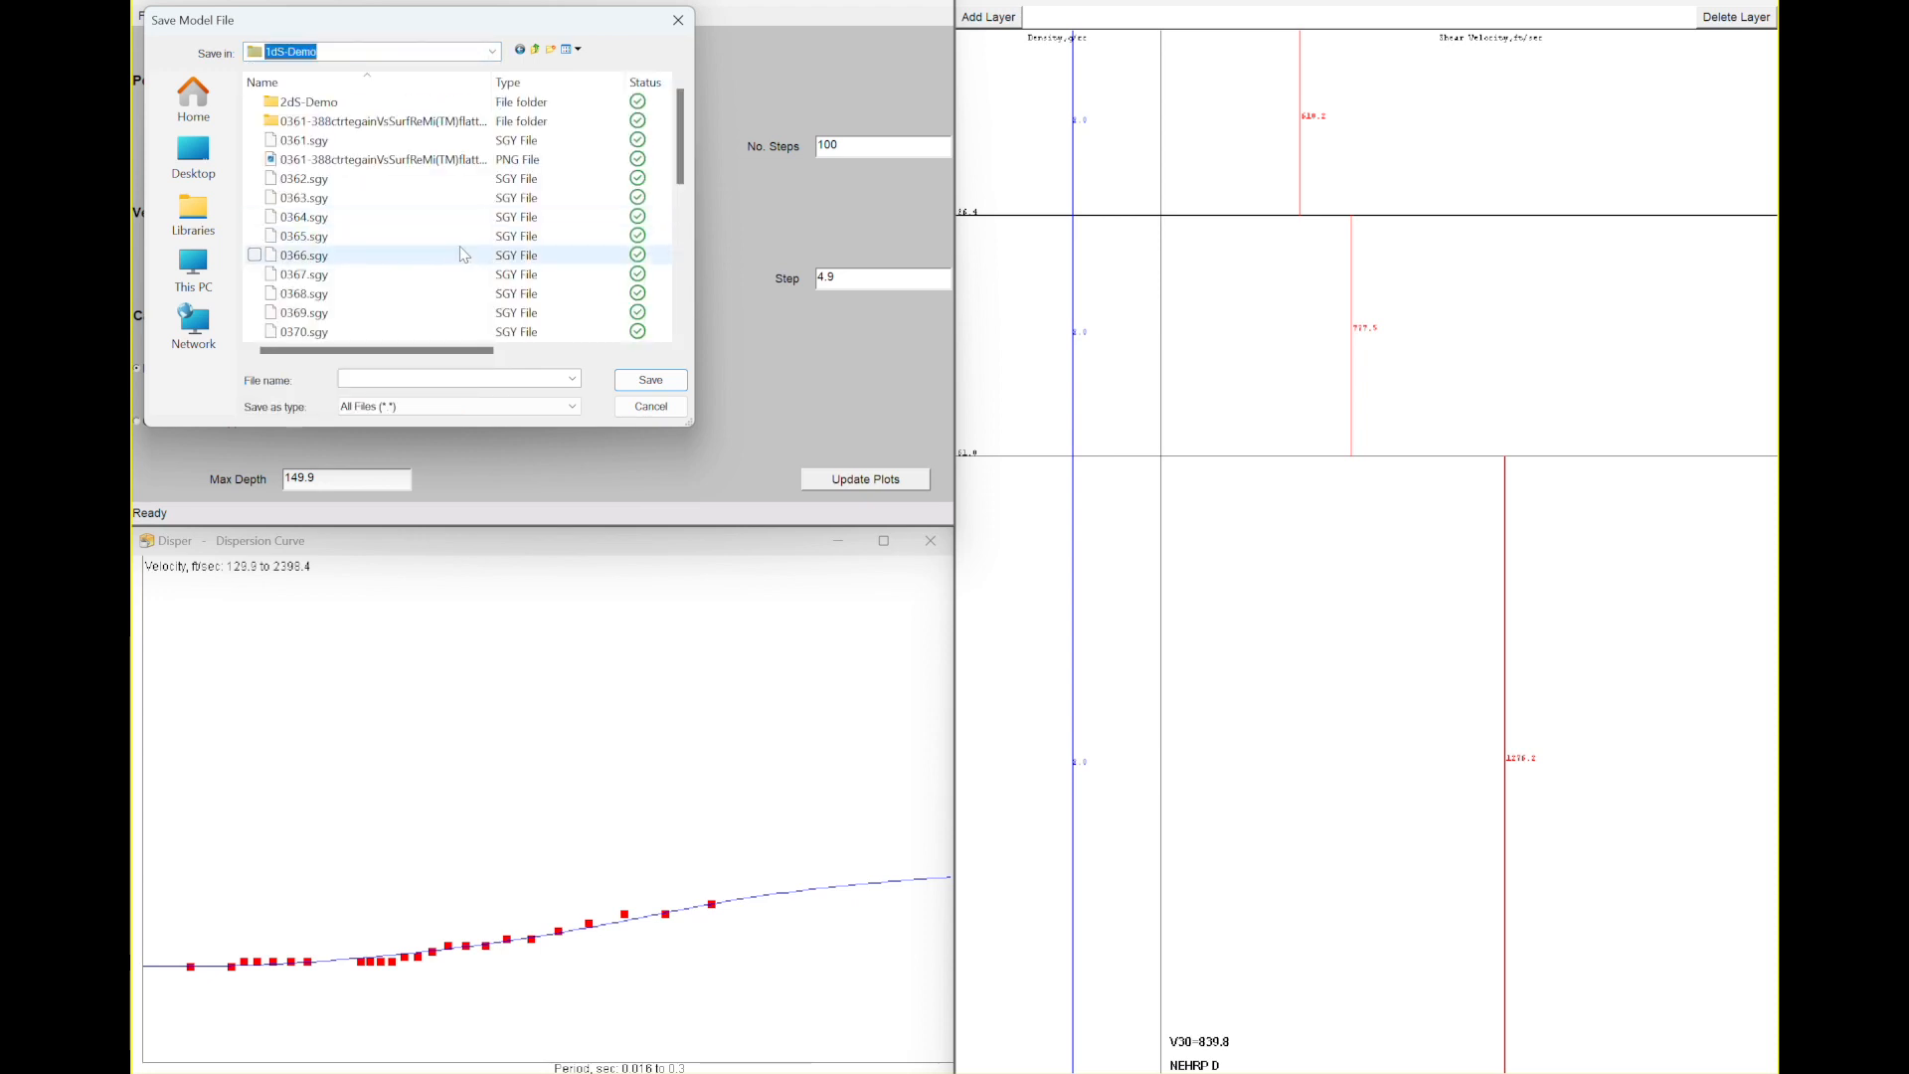
click(410, 379)
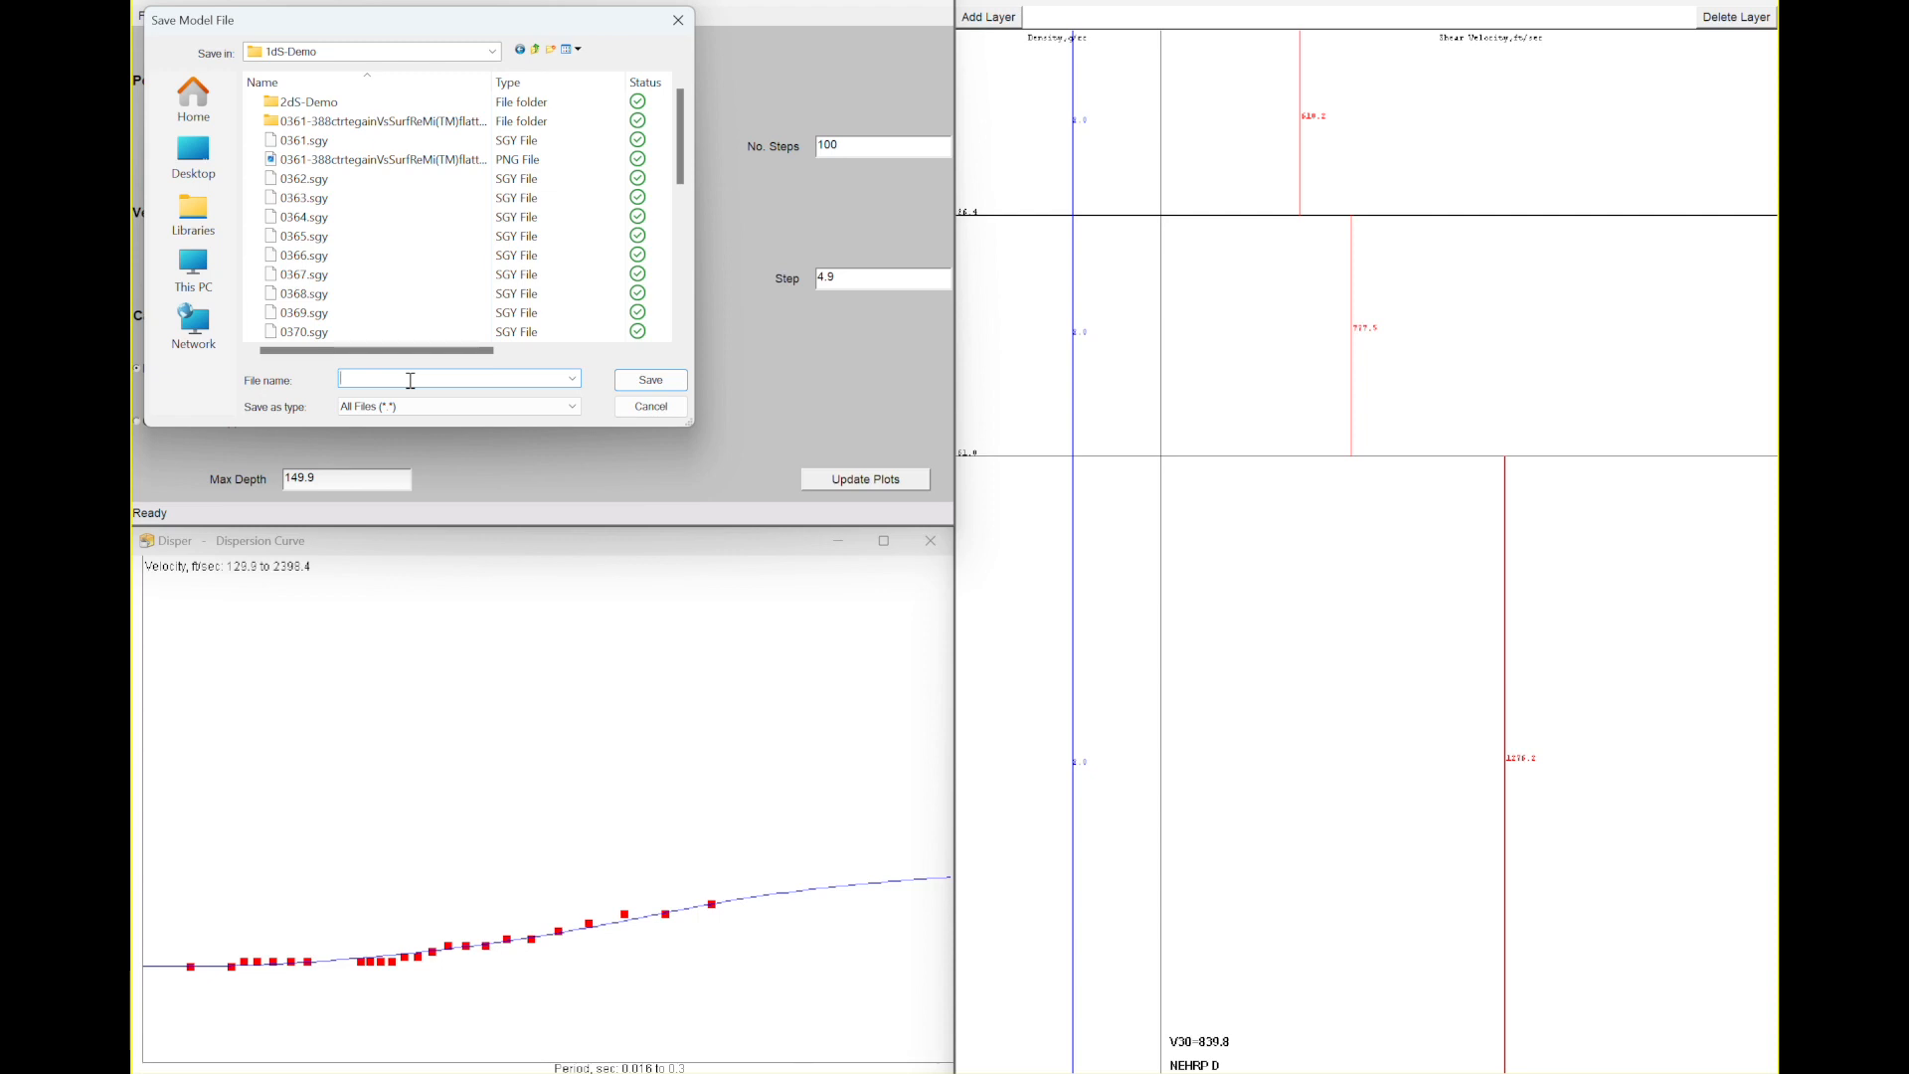
text(Minden1-model.txt)
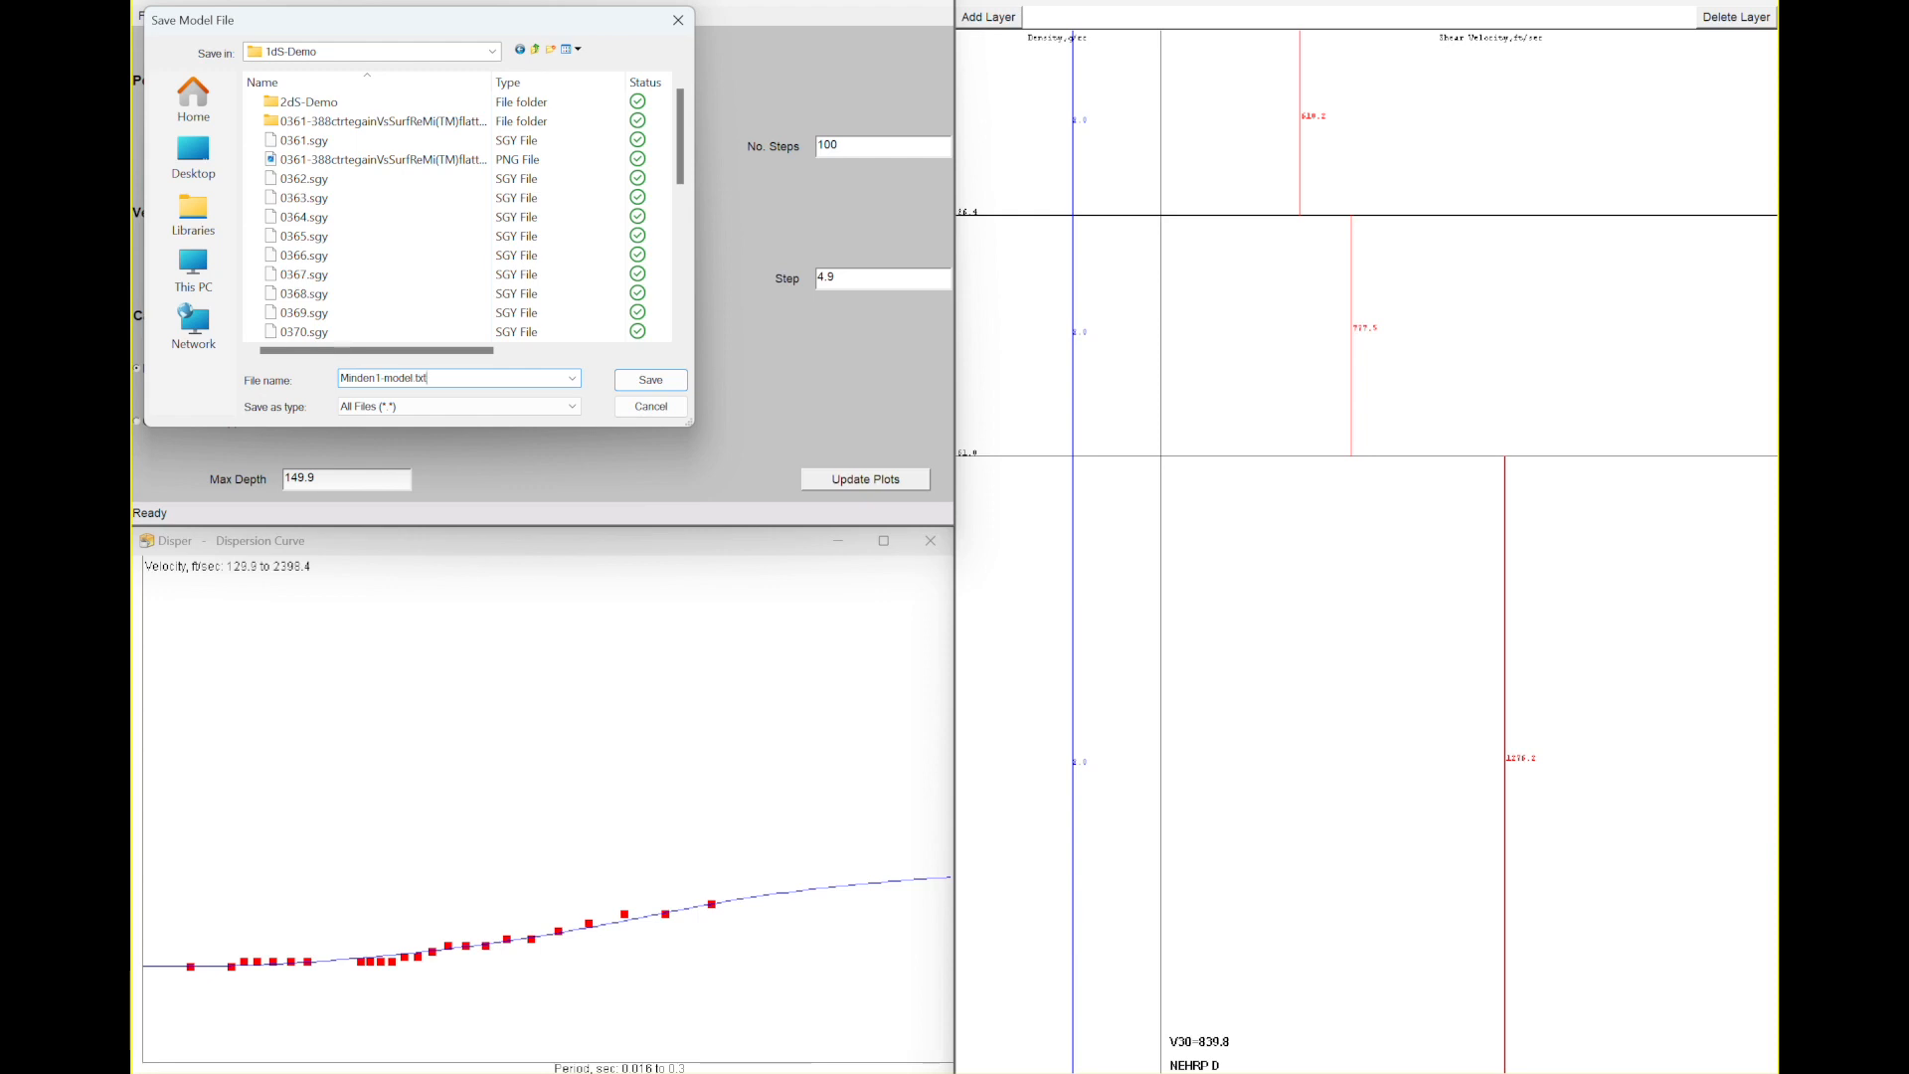
click(650, 382)
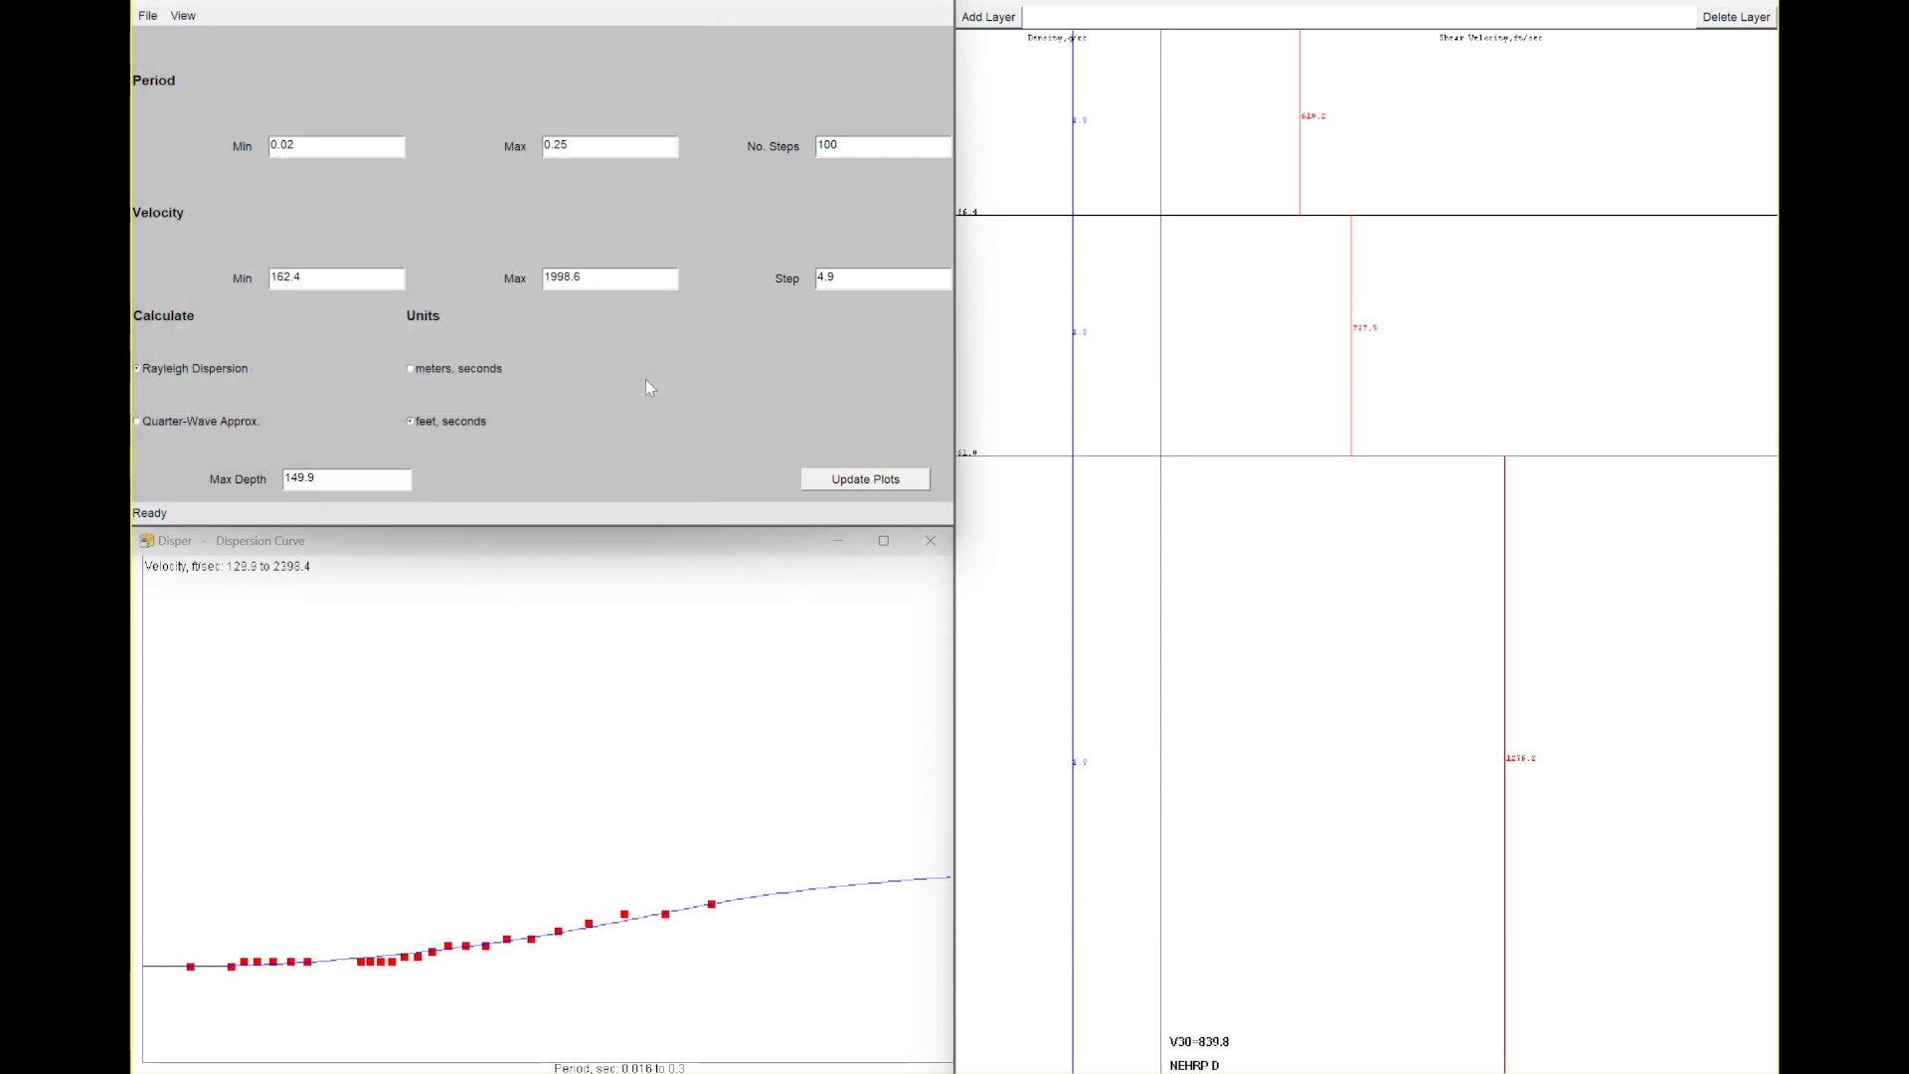